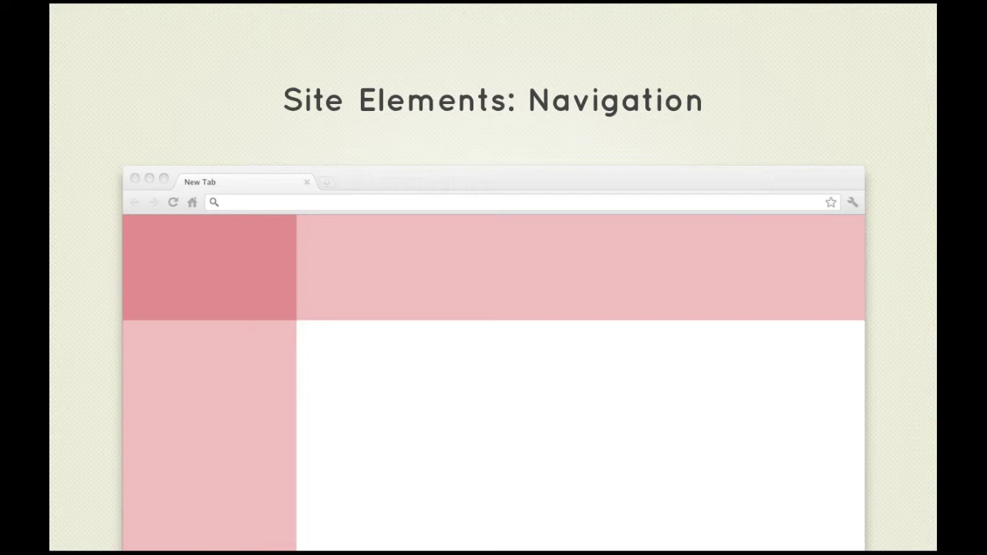
Advance the Impress slide show to the example website slide.
{"action": "key", "text": "Right"}
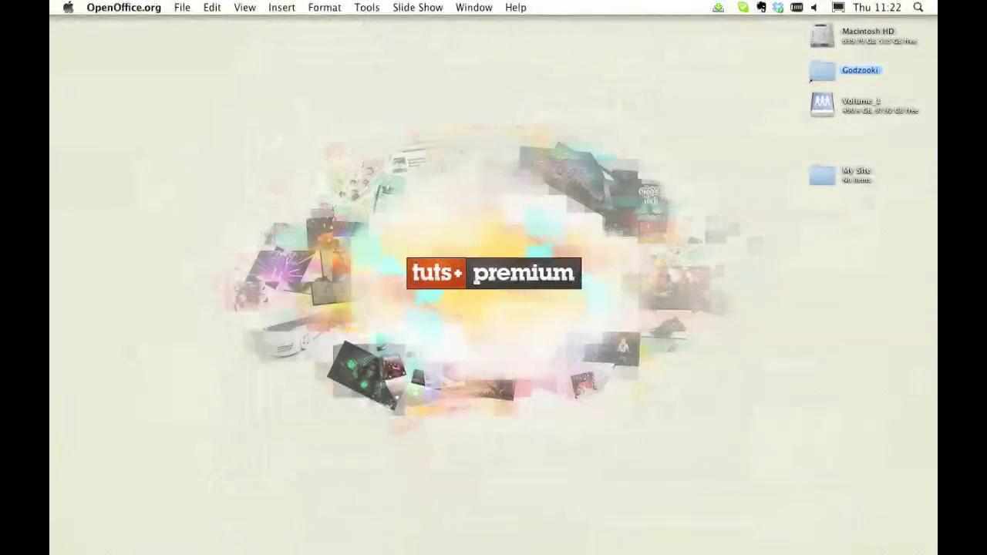
Switch to Photoshop and bring layout.psd, with its SMILE logo and 16-column grid, to the front.
{"action": "key", "text": "super+Tab"}
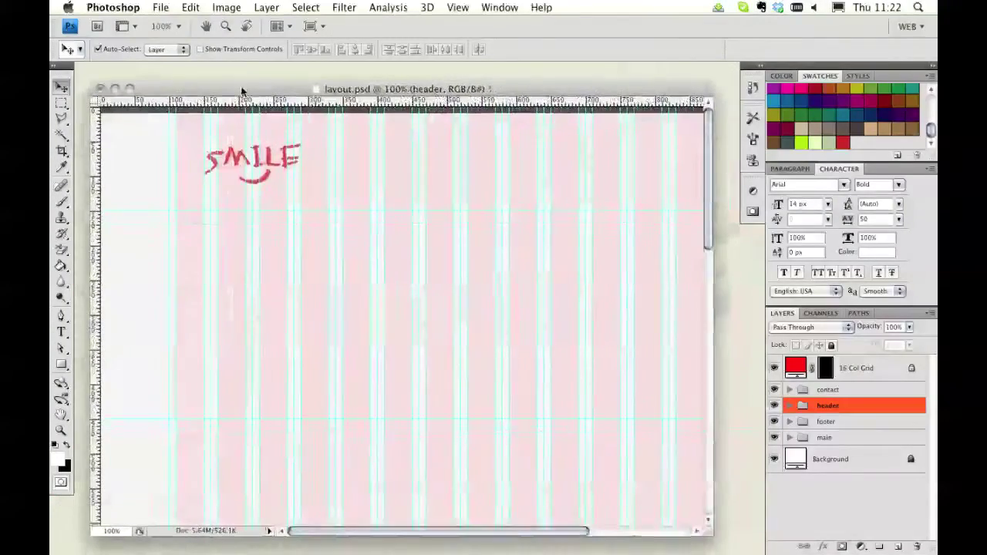
{"action": "left_click", "coordinate": [242, 85]}
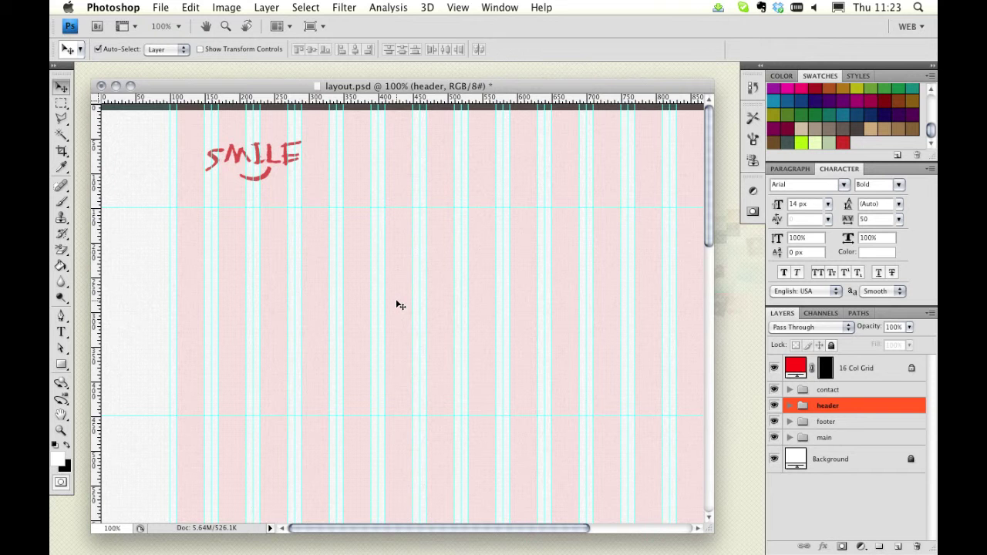
{"action": "left_click", "coordinate": [61, 430]}
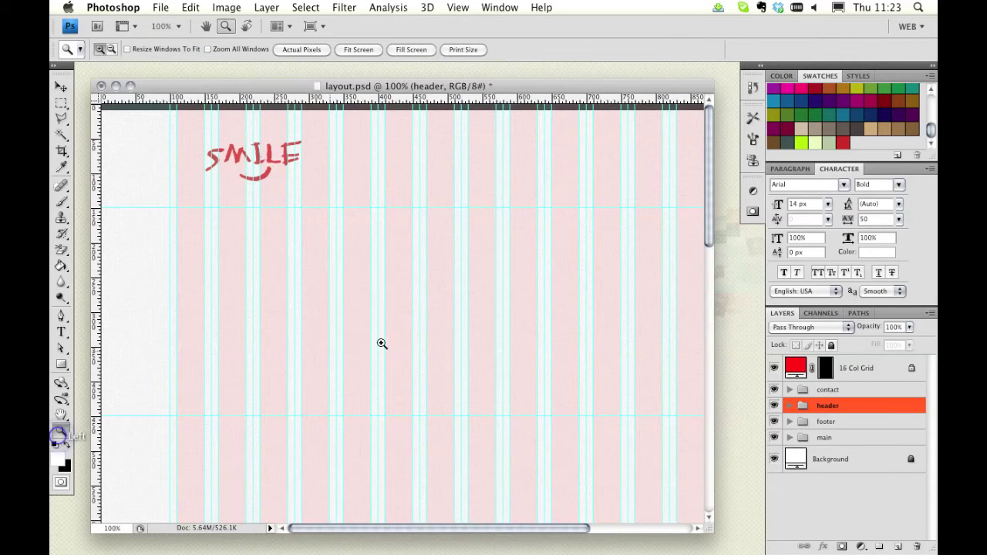
{"action": "left_click", "coordinate": [476, 329], "text": "alt"}
{"action": "left_click", "coordinate": [477, 330], "text": "alt"}
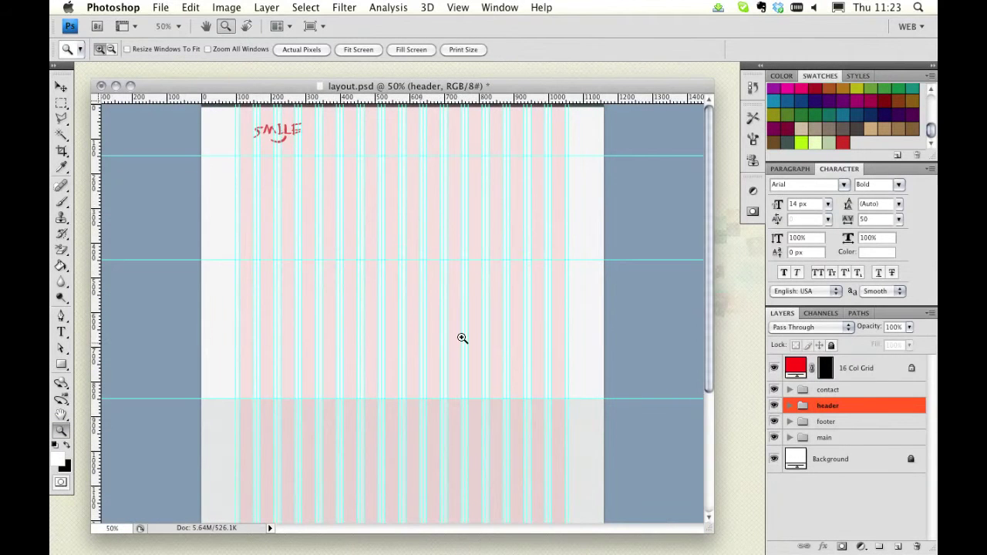
{"action": "left_click", "coordinate": [227, 7]}
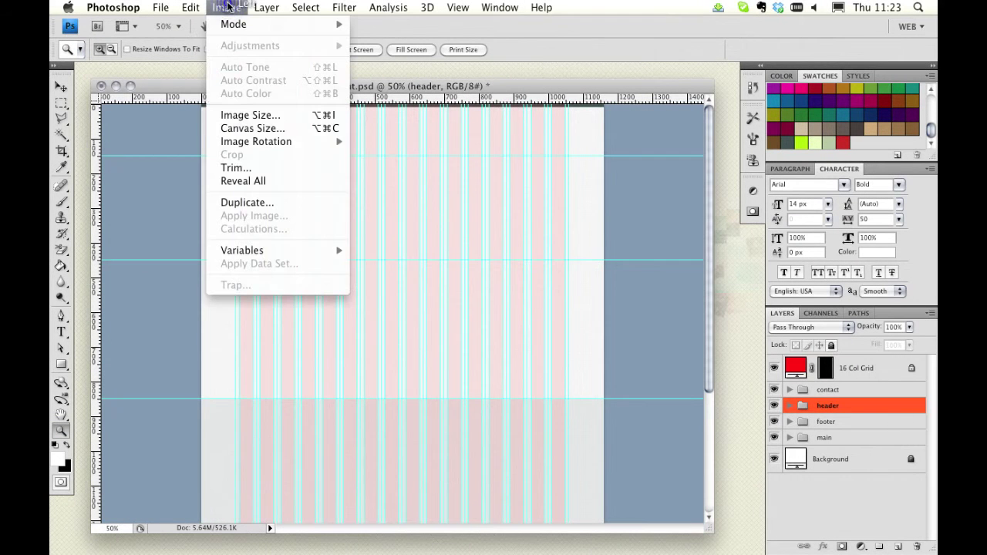
{"action": "left_click", "coordinate": [282, 127]}
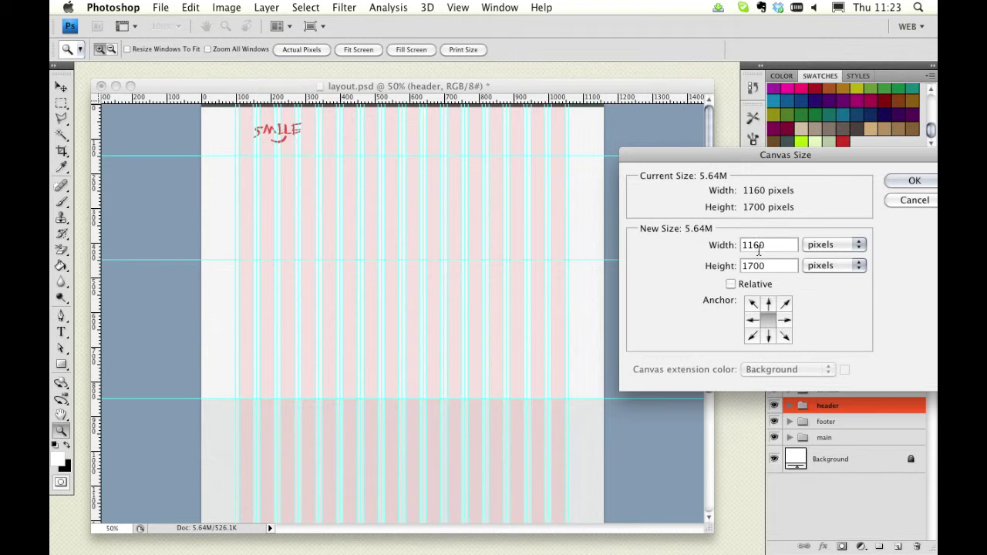
{"action": "left_click", "coordinate": [899, 182]}
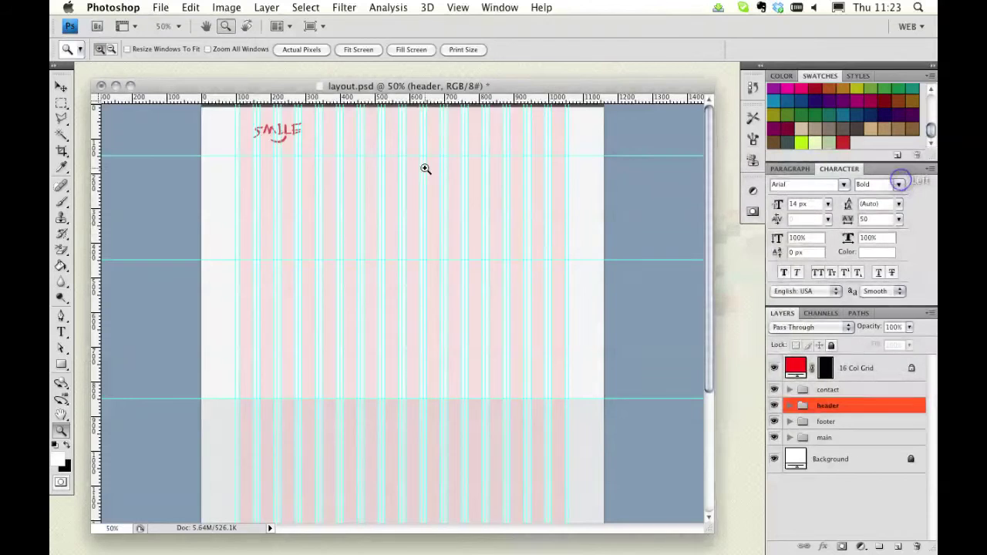
{"action": "left_click", "coordinate": [377, 246], "text": "alt"}
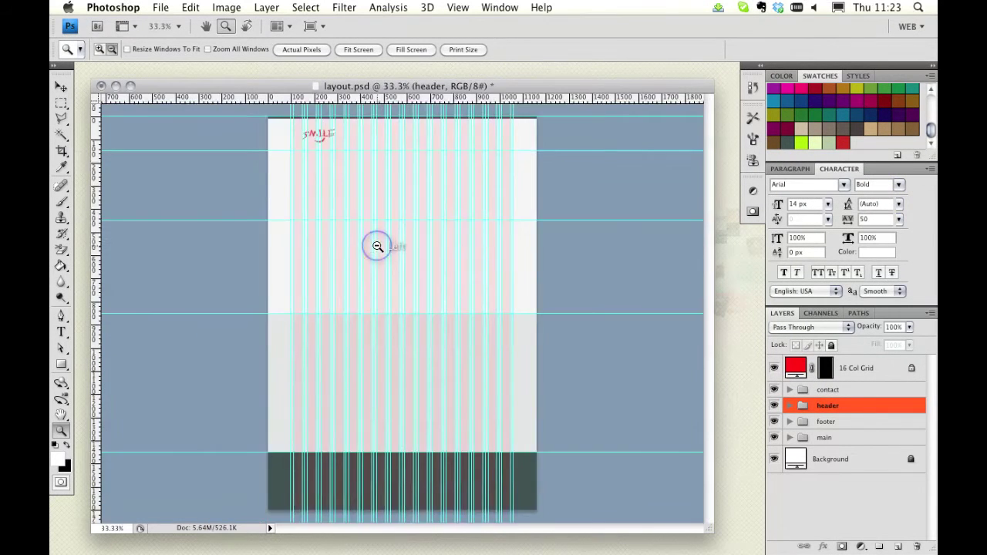
{"action": "left_click", "coordinate": [377, 246]}
{"action": "left_click", "coordinate": [378, 231]}
{"action": "left_click", "coordinate": [381, 223]}
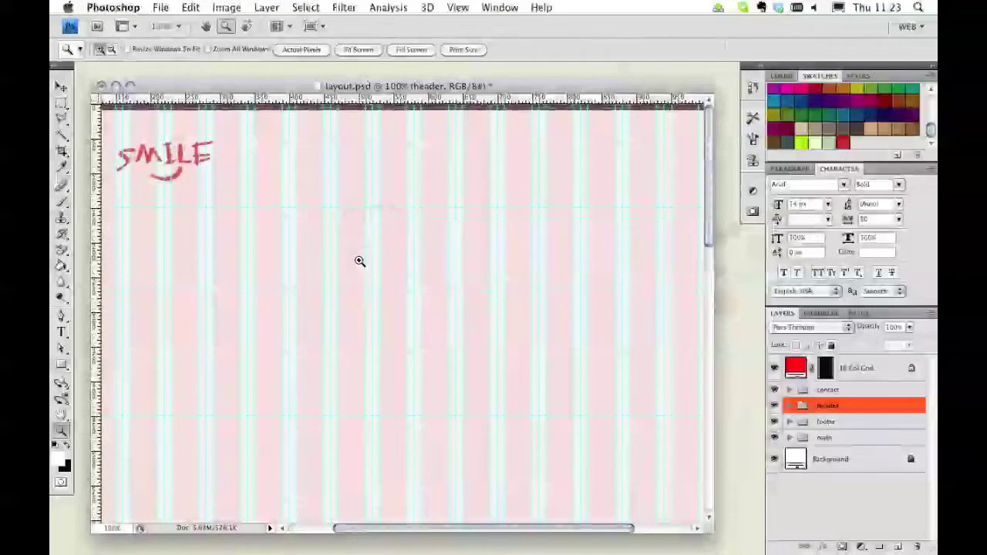
{"action": "scroll", "coordinate": [351, 262], "scroll_direction": "left", "scroll_amount": 5}
{"action": "left_click", "coordinate": [61, 85]}
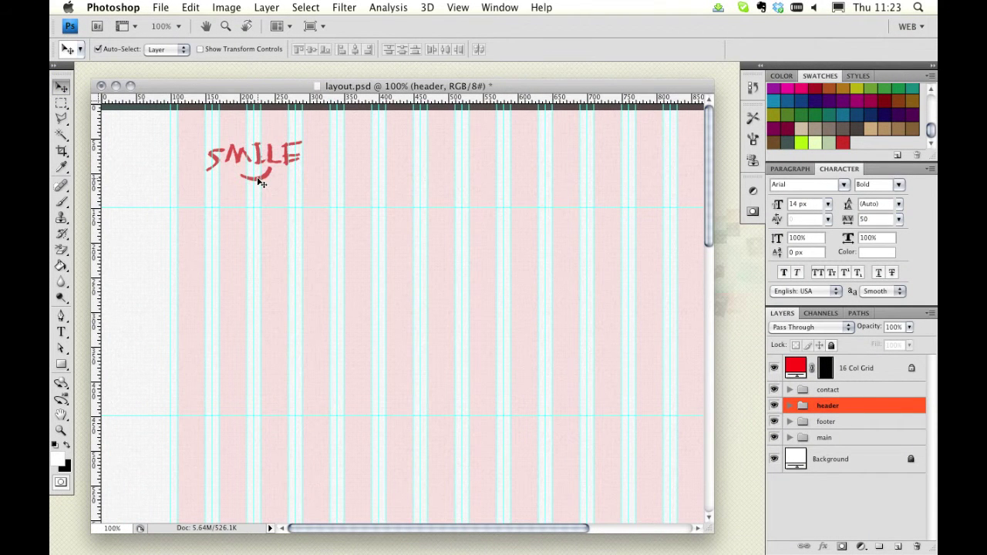
Select the SMILE logo layer and add a new group above it named 'navigation'.
{"action": "left_click", "coordinate": [260, 182]}
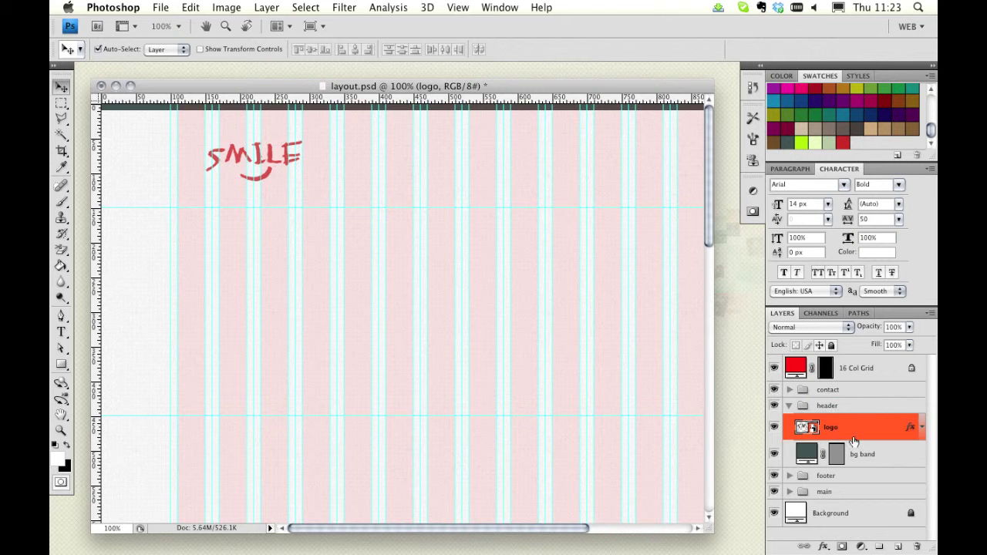
{"action": "scroll", "coordinate": [455, 294], "scroll_direction": "right", "scroll_amount": 5}
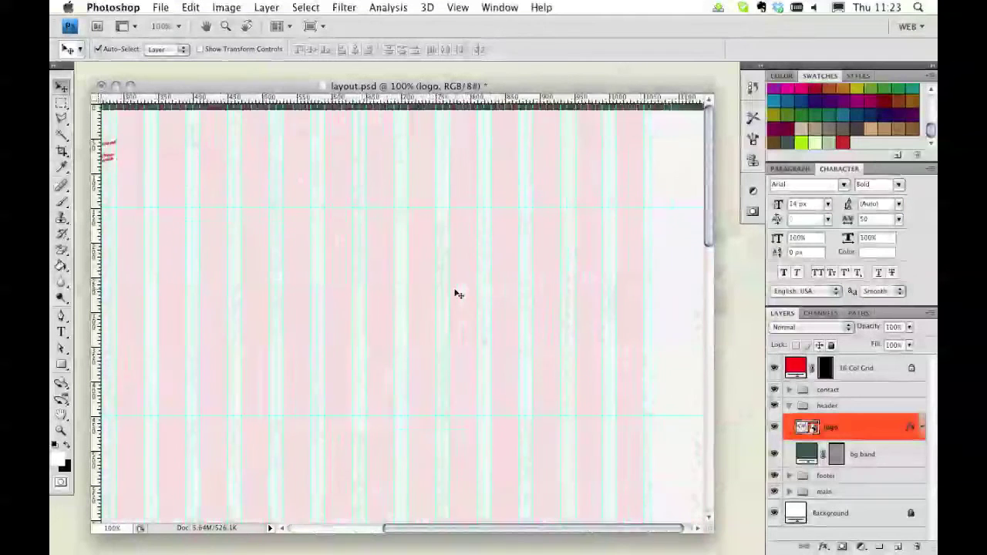
{"action": "scroll", "coordinate": [455, 294], "scroll_direction": "left", "scroll_amount": 2}
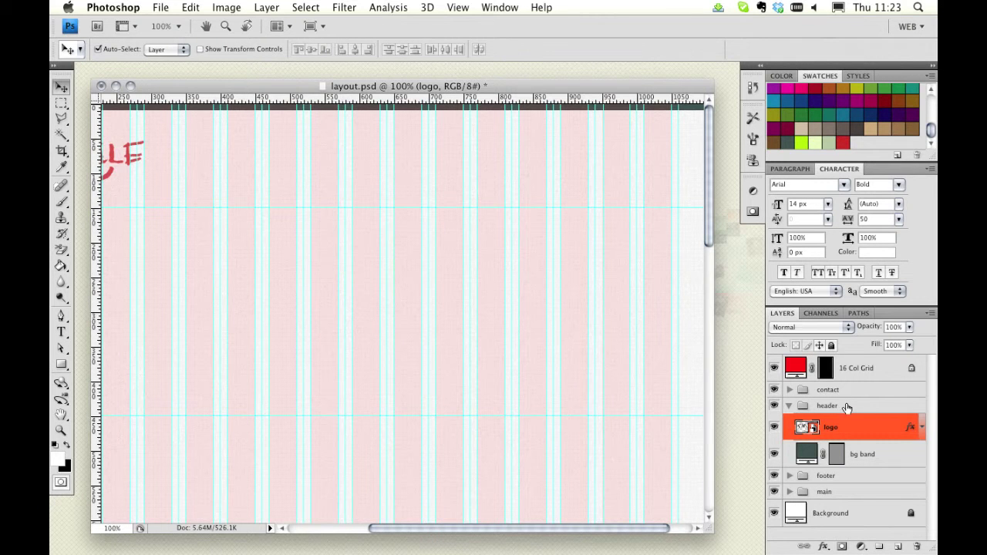
{"action": "left_click", "coordinate": [879, 548]}
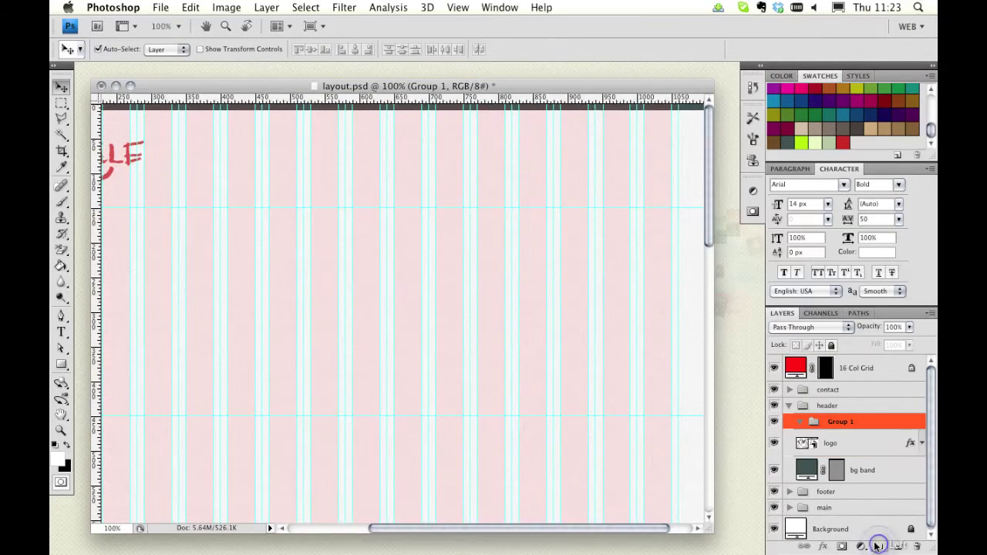
{"action": "double_click", "coordinate": [840, 423]}
{"action": "type", "text": "menu"}
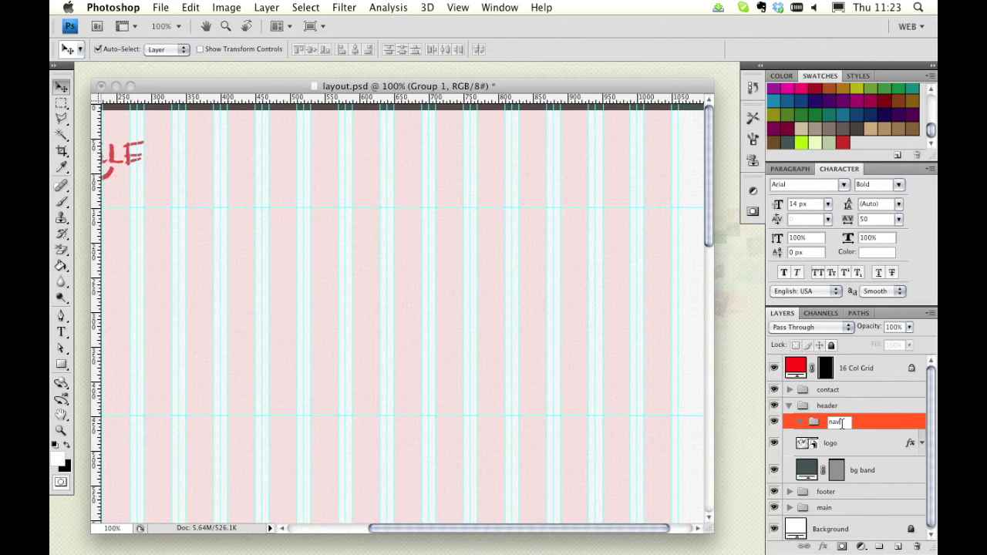
{"action": "type", "text": "gation"}
{"action": "key", "text": "Return"}
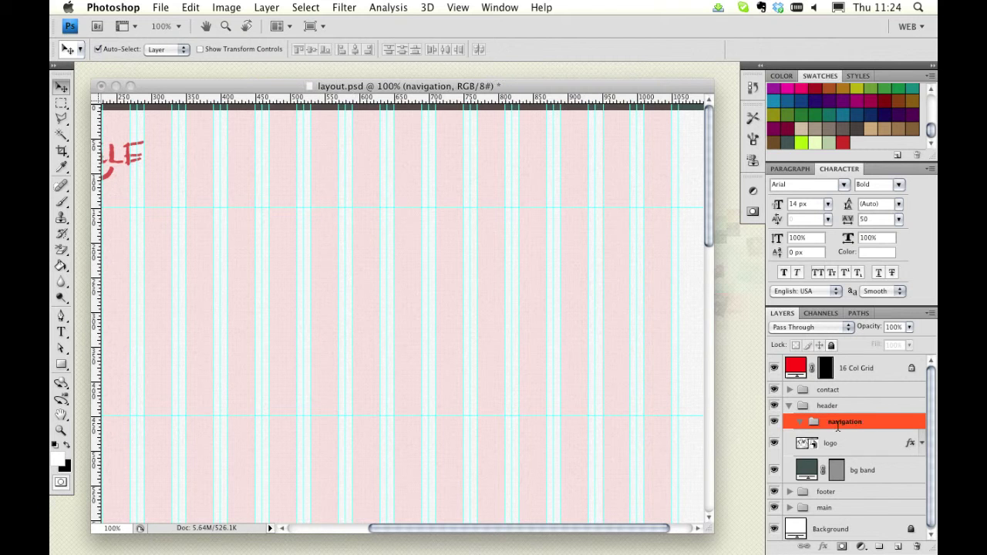
Choose the Type tool and set its text colour to pale grey-green d7dcd3.
{"action": "left_click", "coordinate": [62, 332]}
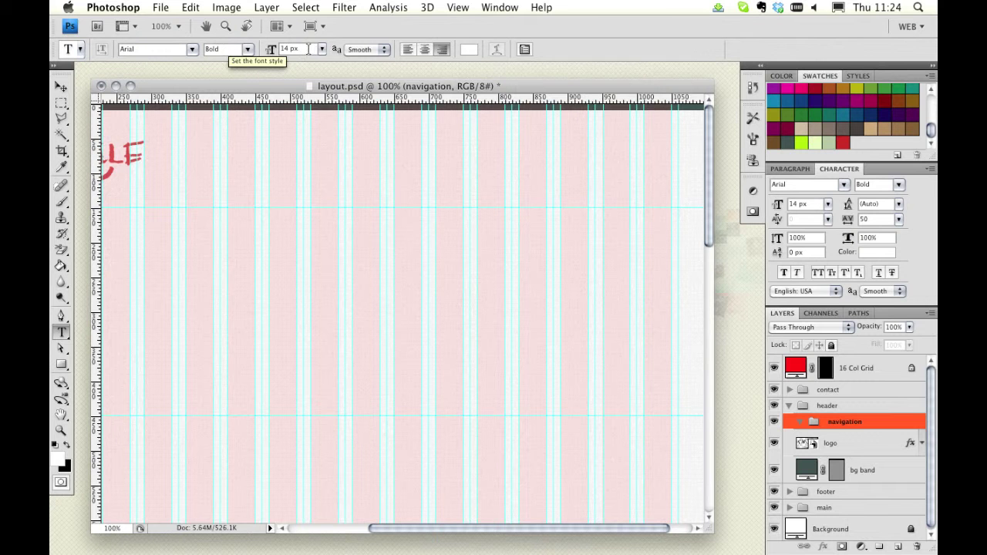
{"action": "left_click", "coordinate": [469, 49]}
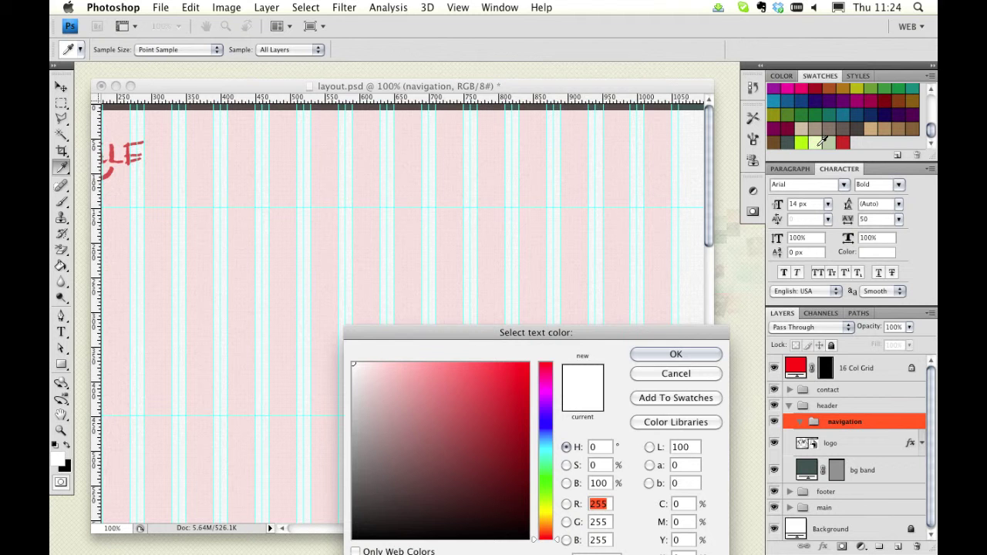
{"action": "left_click", "coordinate": [831, 141]}
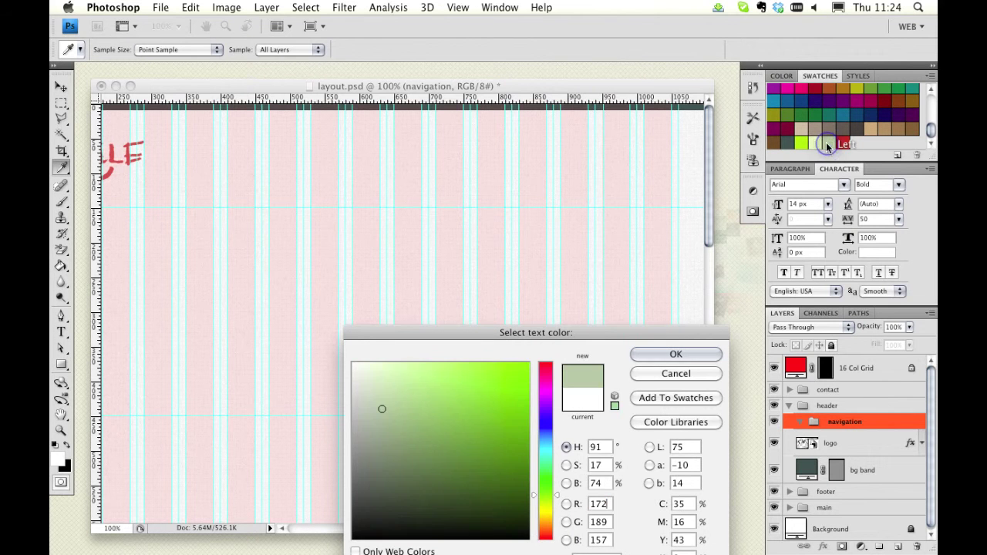
{"action": "left_click_drag", "start_coordinate": [548, 333], "coordinate": [509, 257]}
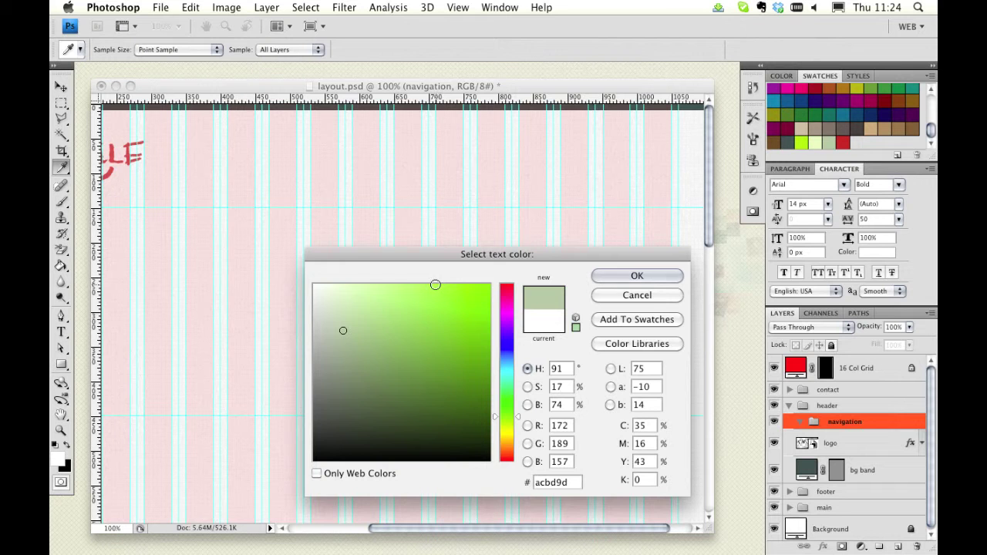
{"action": "left_click", "coordinate": [327, 307]}
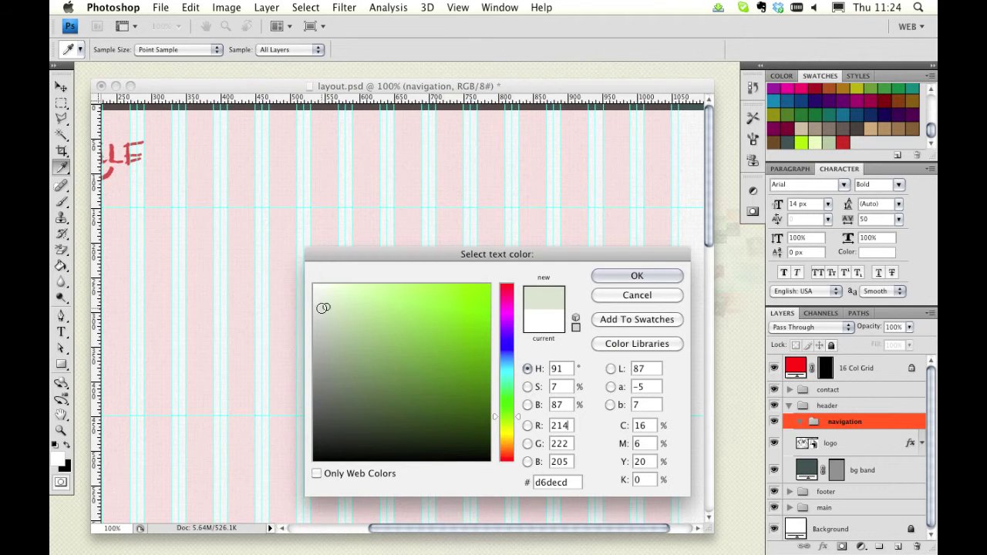
{"action": "left_click", "coordinate": [323, 308]}
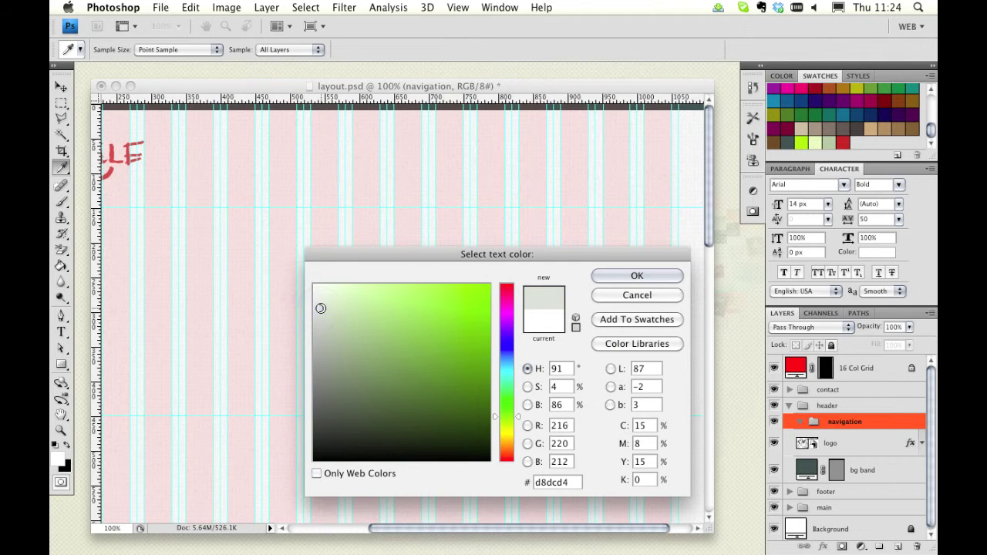
{"action": "left_click", "coordinate": [321, 308]}
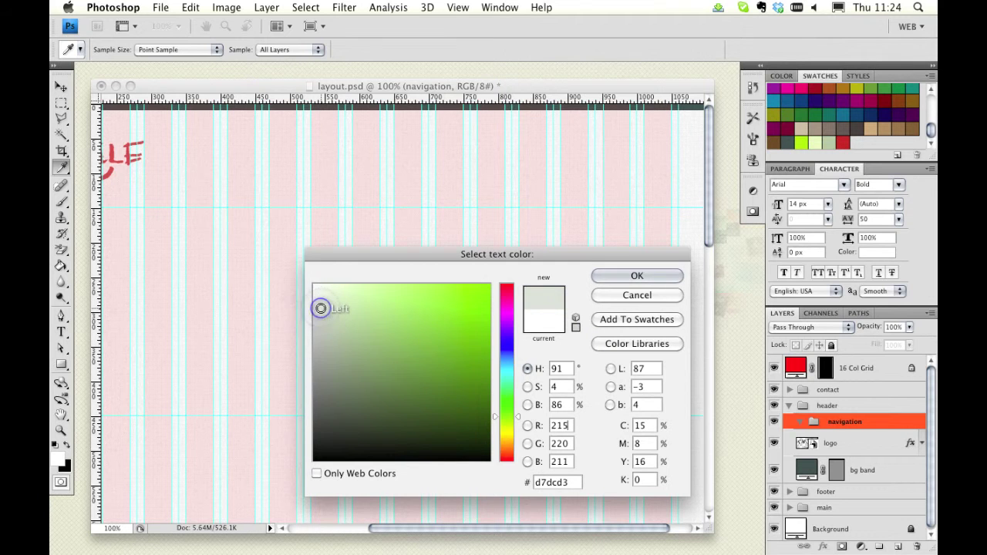
{"action": "left_click", "coordinate": [636, 277]}
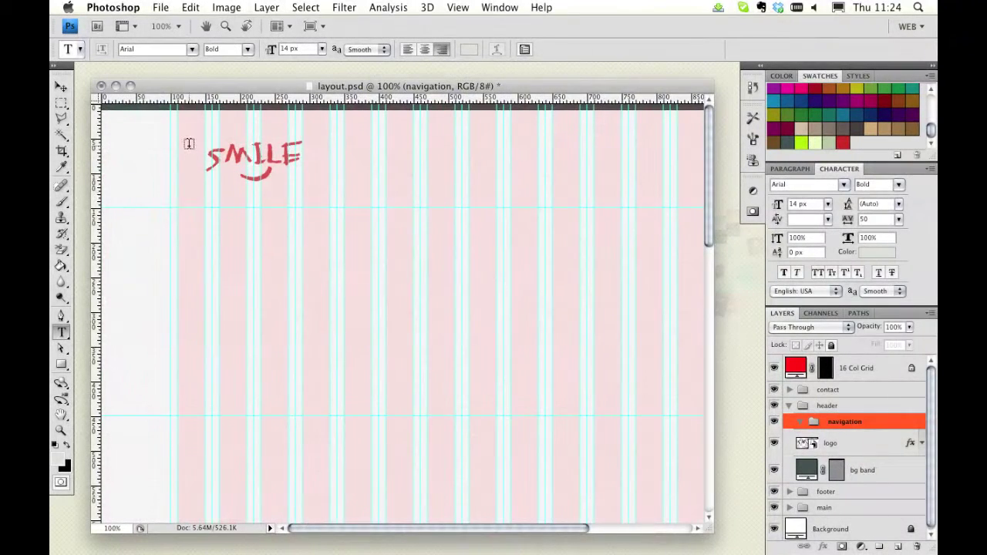
Create the top-right text line 'Home About us Services Contact' and commit it.
{"action": "scroll", "coordinate": [387, 209], "scroll_direction": "right", "scroll_amount": 10}
{"action": "scroll", "coordinate": [347, 207], "scroll_direction": "right", "scroll_amount": 10}
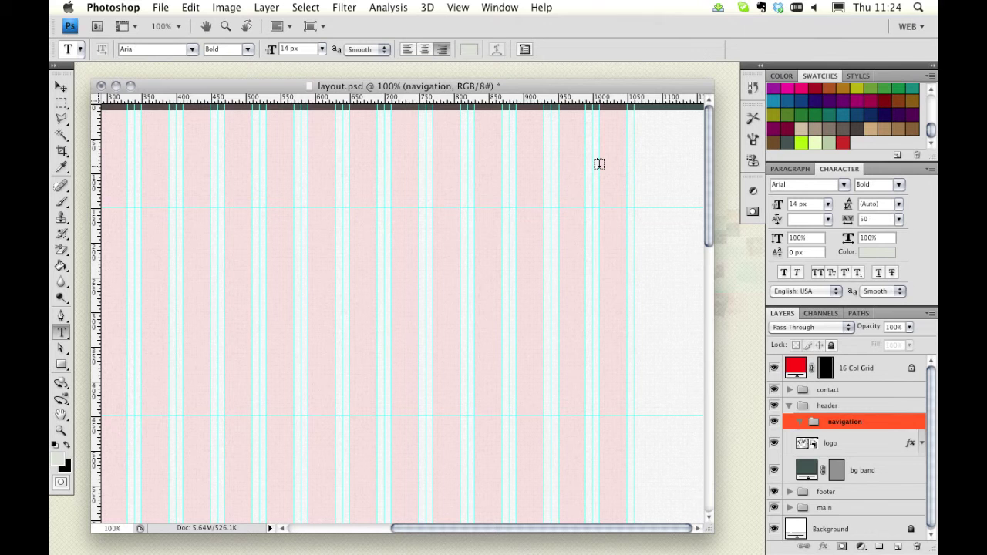
{"action": "left_click", "coordinate": [599, 164]}
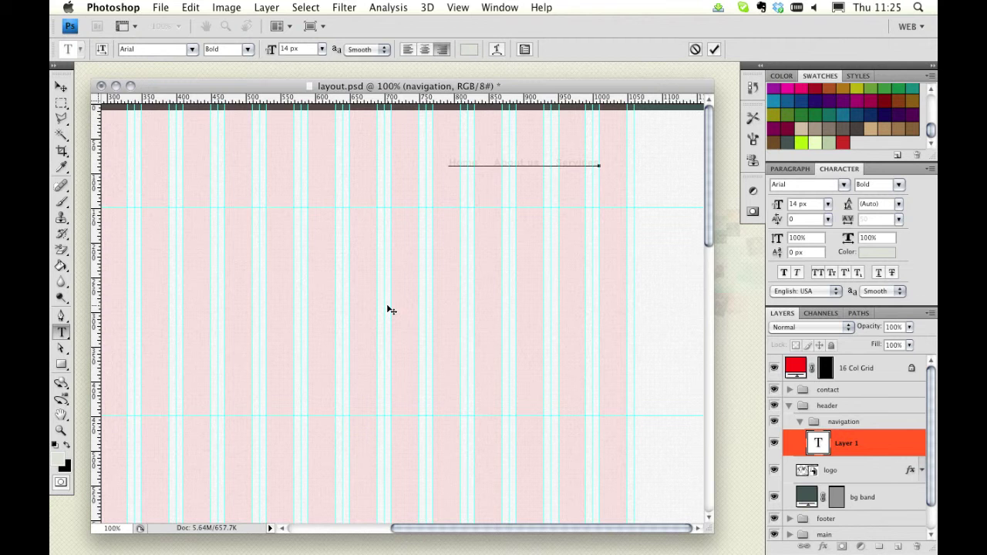
{"action": "type", "text": "Blog"}
{"action": "left_click", "coordinate": [61, 86]}
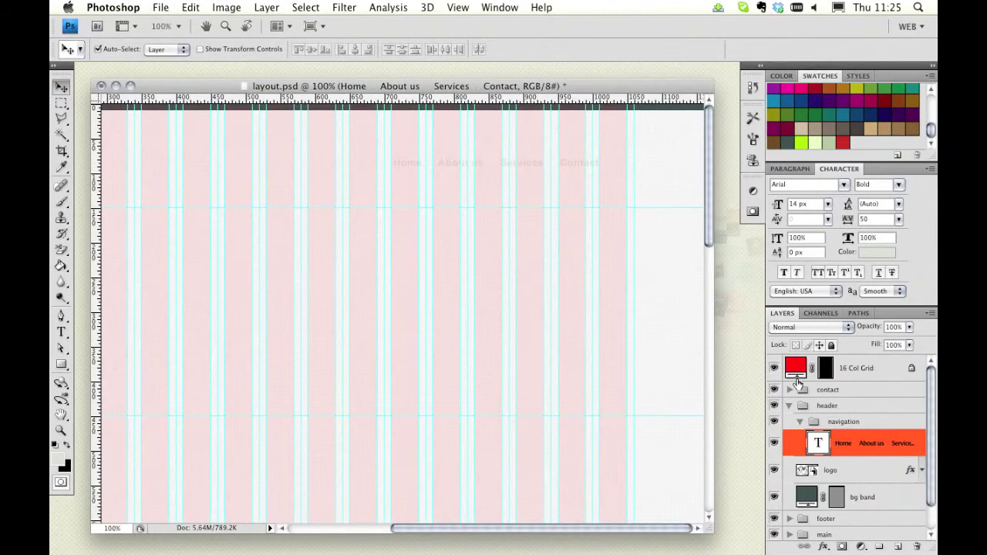
Hide the 16 Col Grid layer and guides, then recolour the navigation text grey-green 767d70.
{"action": "left_click", "coordinate": [774, 367]}
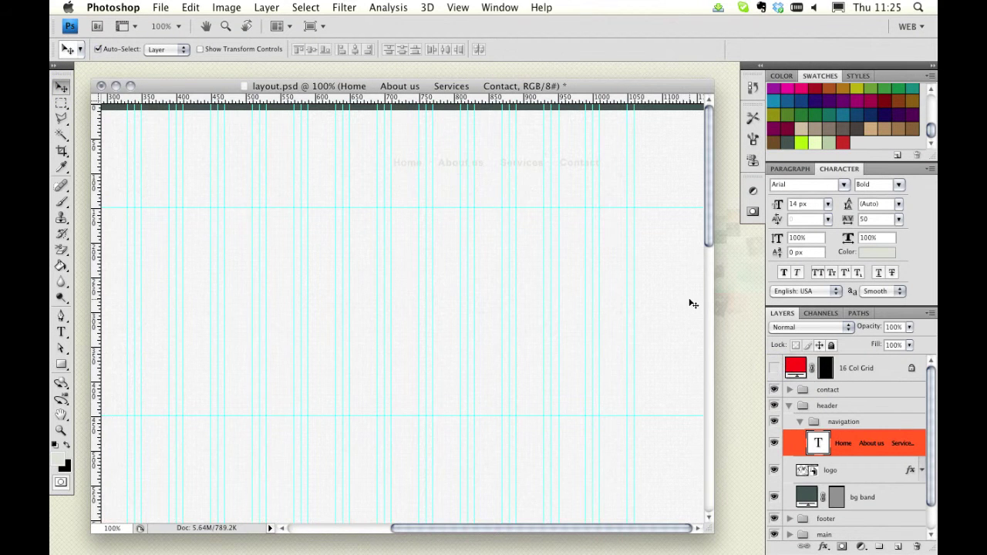
{"action": "key", "text": "super+semicolon"}
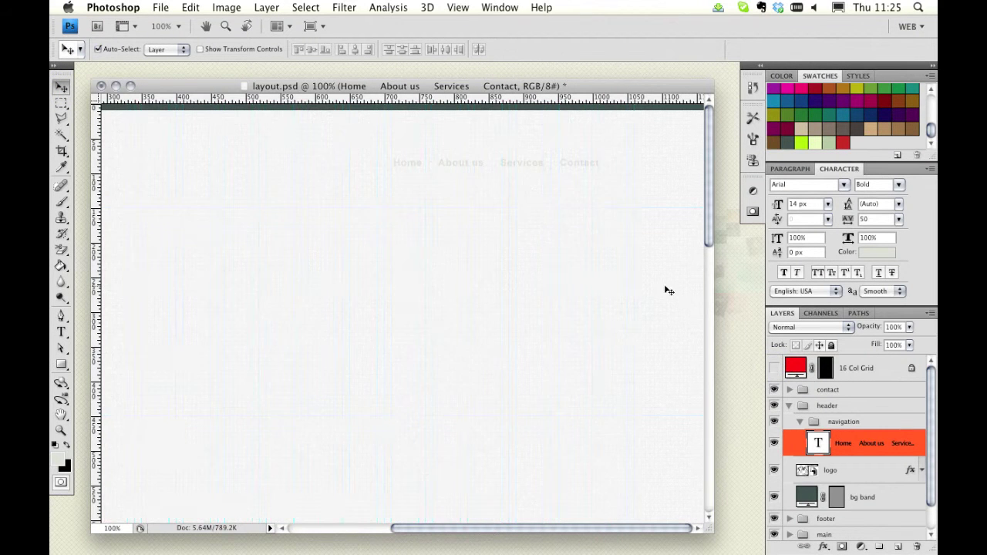
{"action": "left_click", "coordinate": [538, 168]}
{"action": "left_click", "coordinate": [874, 258]}
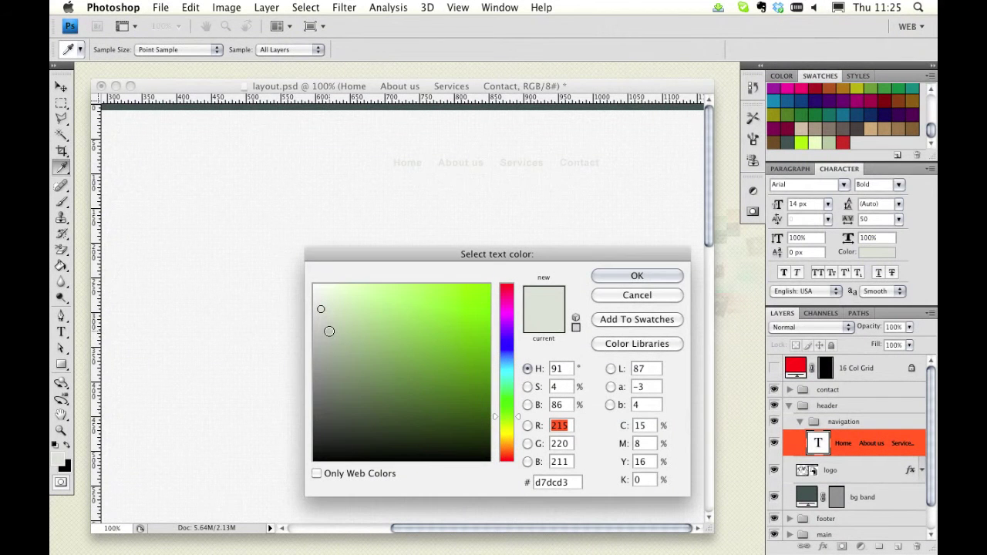
{"action": "left_click", "coordinate": [328, 344]}
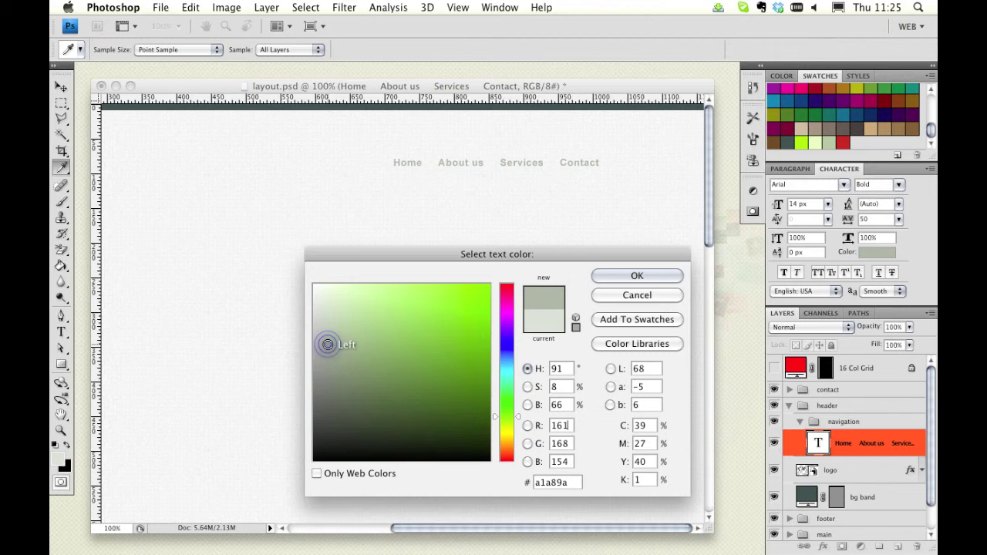
{"action": "left_click", "coordinate": [330, 366]}
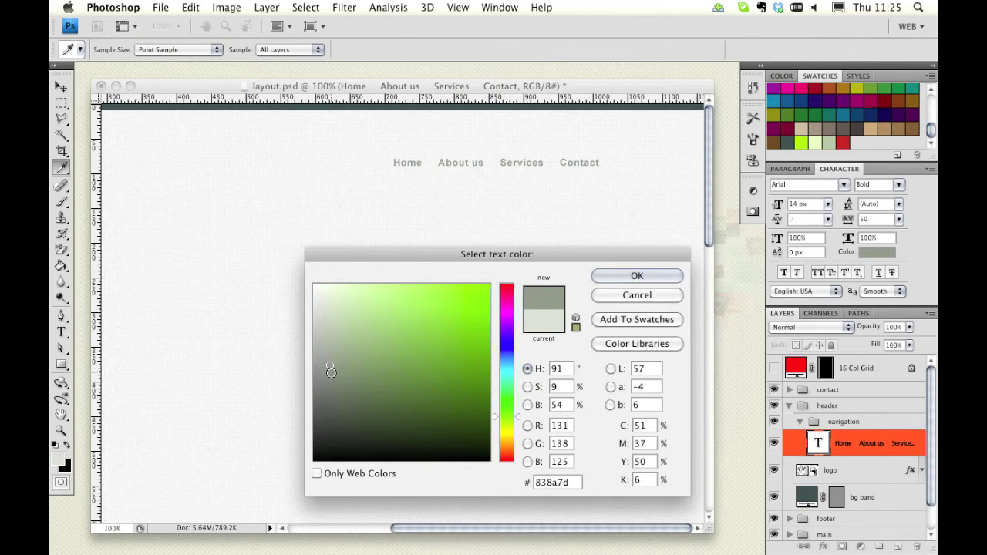
{"action": "left_click", "coordinate": [332, 373]}
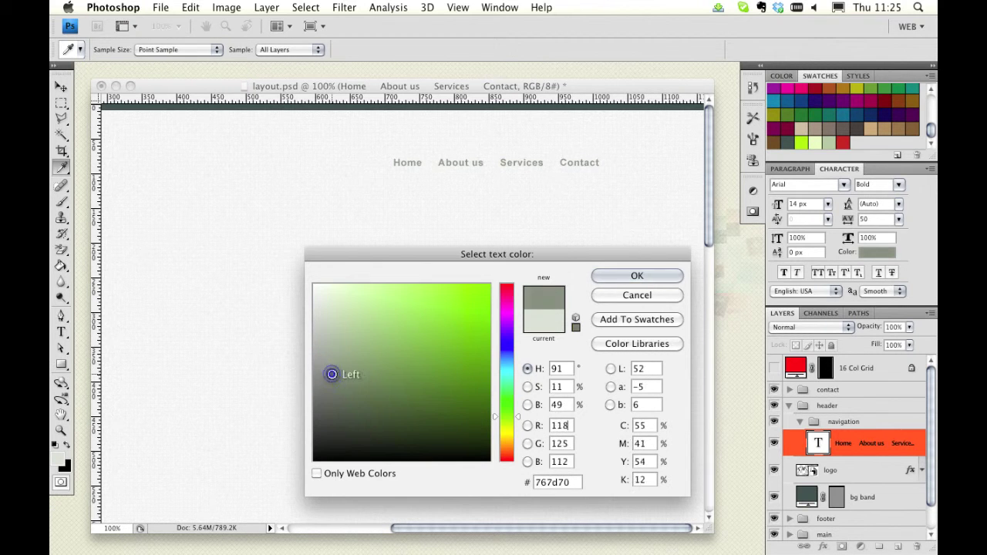
{"action": "left_click", "coordinate": [630, 279]}
Vertically centre the navigation text with the SMILE logo, then reselect the text layer.
{"action": "key", "text": "v"}
{"action": "scroll", "coordinate": [416, 232], "scroll_direction": "left", "scroll_amount": 5}
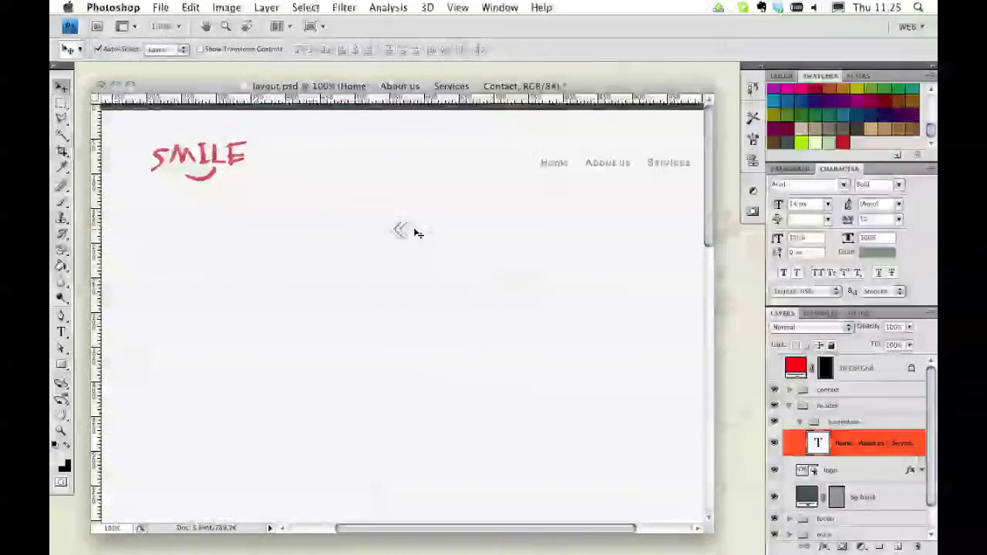
{"action": "scroll", "coordinate": [416, 232], "scroll_direction": "left", "scroll_amount": 3}
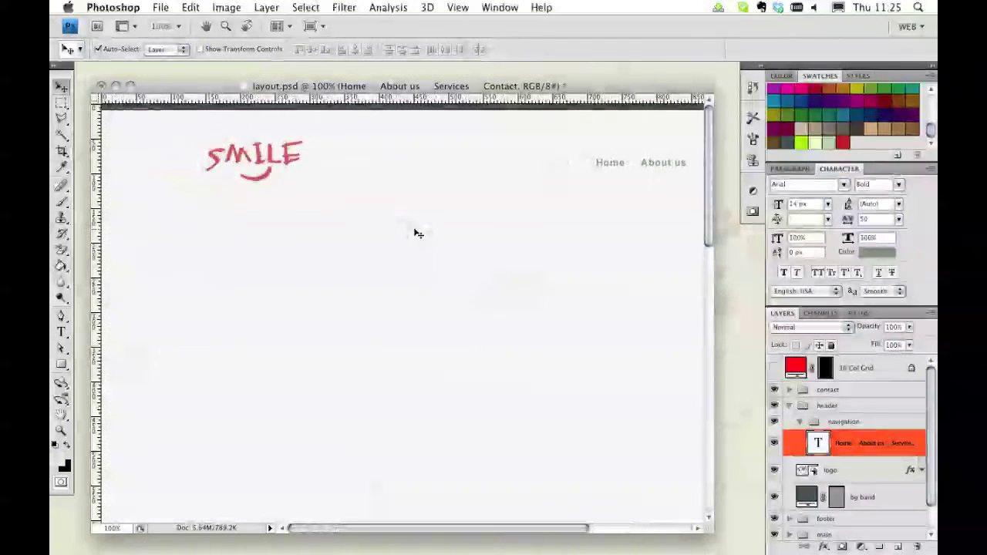
{"action": "left_click", "coordinate": [272, 162], "text": "shift"}
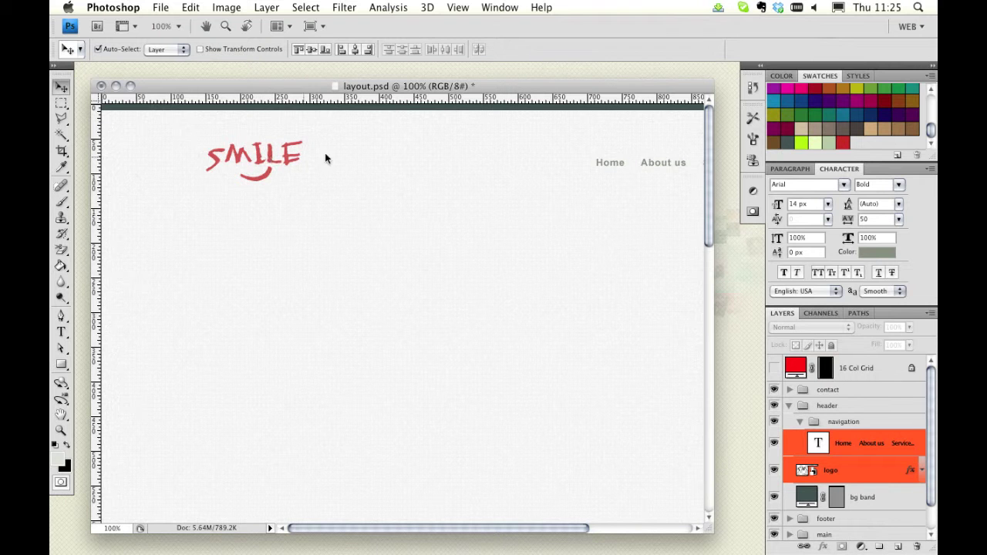
{"action": "left_click", "coordinate": [311, 51]}
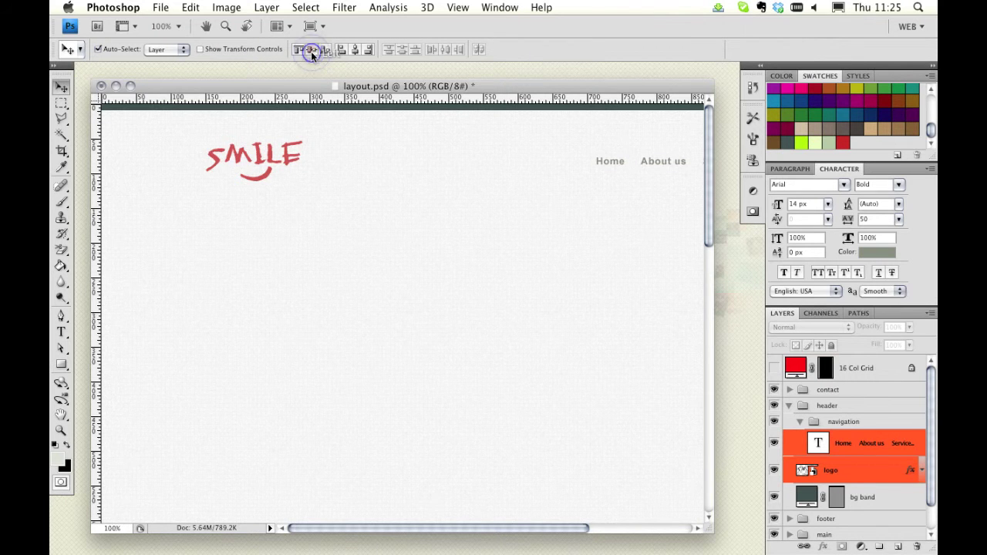
{"action": "scroll", "coordinate": [363, 255], "scroll_direction": "right", "scroll_amount": 7}
{"action": "scroll", "coordinate": [364, 255], "scroll_direction": "right", "scroll_amount": 3}
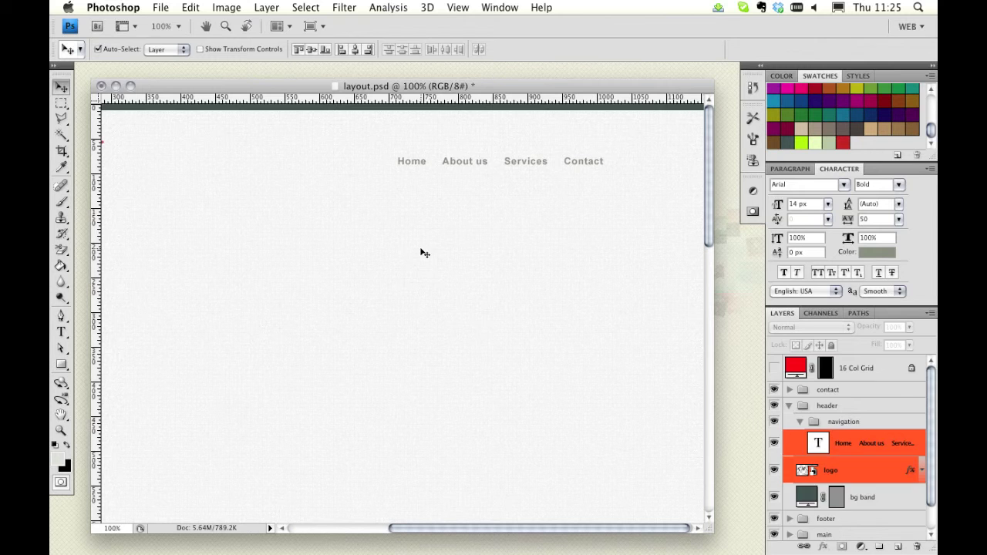
{"action": "left_click", "coordinate": [421, 248]}
{"action": "left_click", "coordinate": [505, 163]}
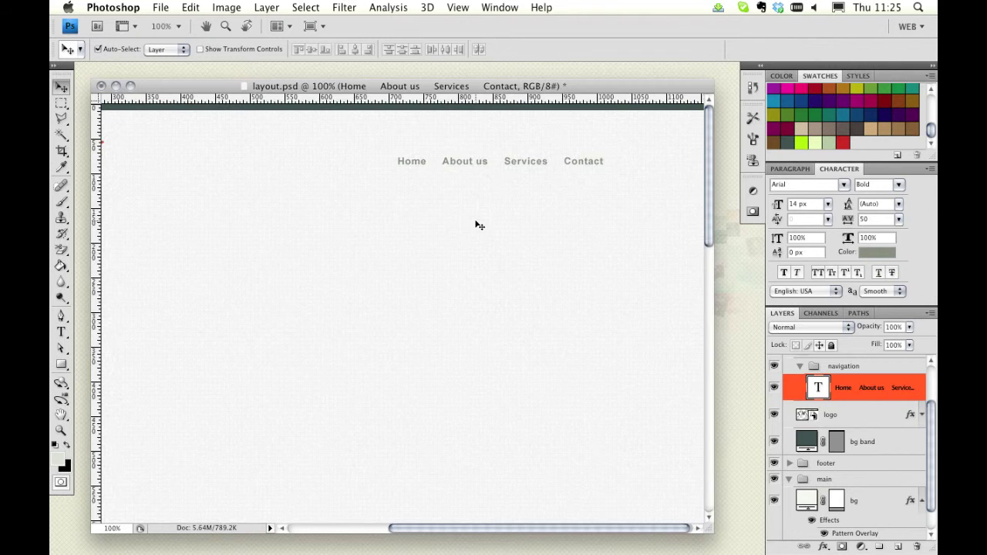
{"action": "scroll", "coordinate": [476, 225], "scroll_direction": "left", "scroll_amount": 3}
{"action": "scroll", "coordinate": [476, 224], "scroll_direction": "right", "scroll_amount": 3}
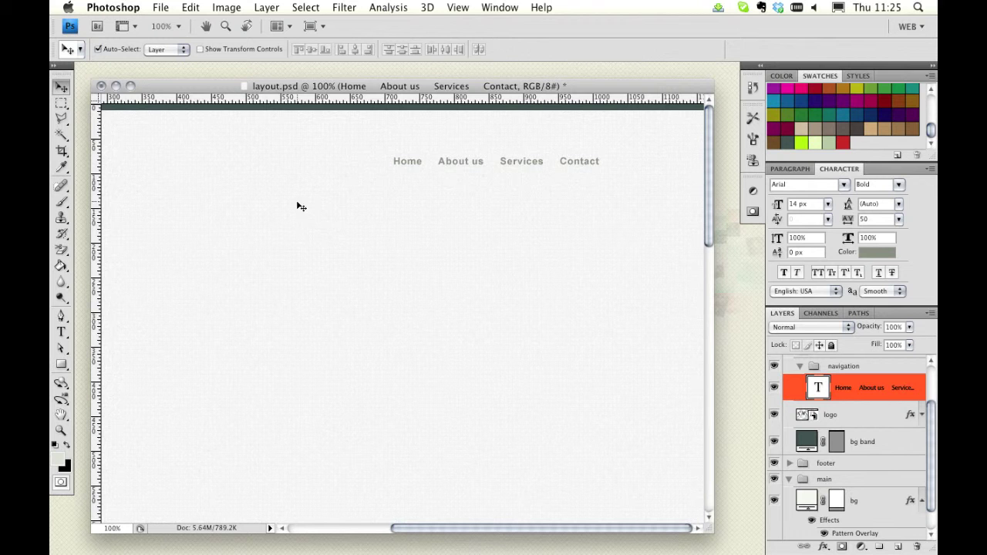
Recolour just the word 'Home' in the navigation text dark green 2d403e.
{"action": "left_click", "coordinate": [61, 331]}
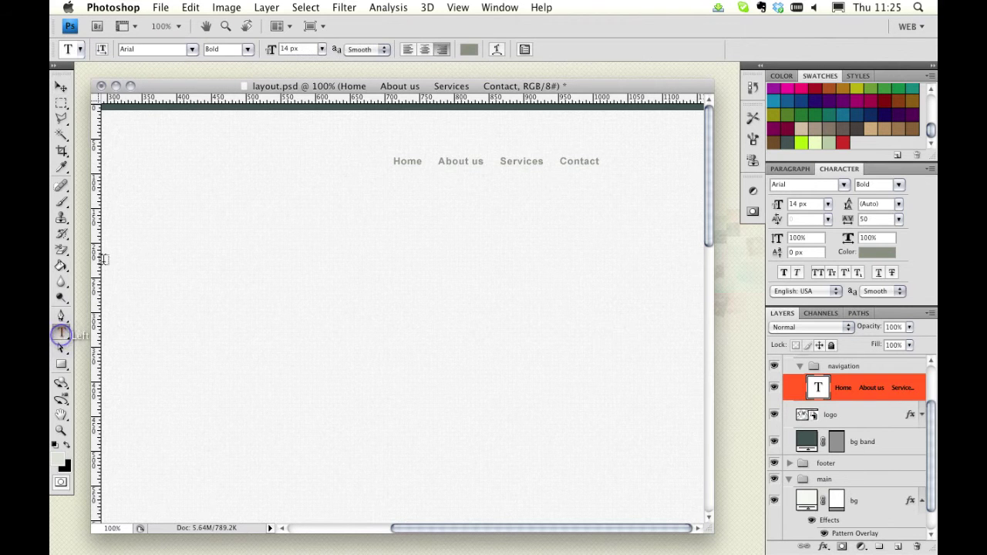
{"action": "left_click", "coordinate": [405, 163]}
{"action": "double_click", "coordinate": [405, 164]}
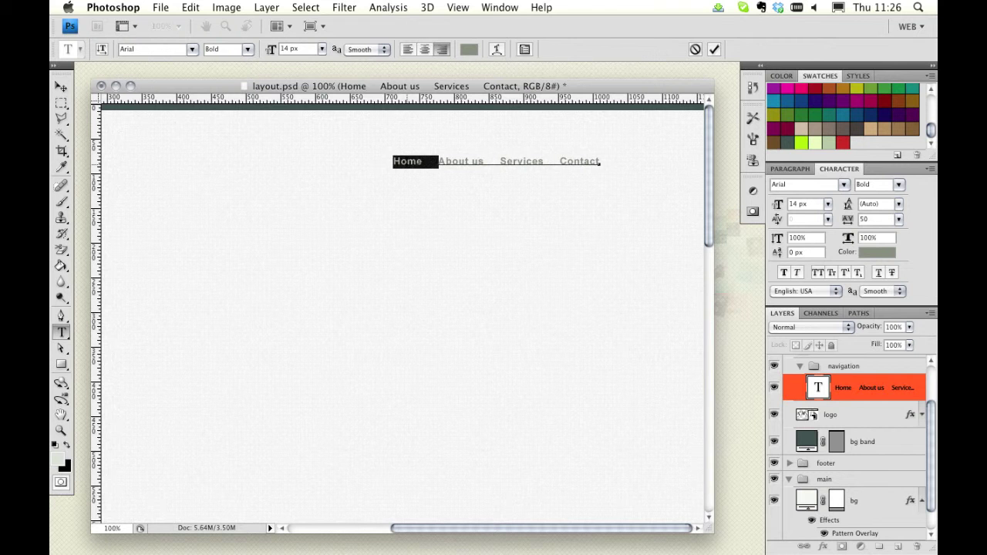
{"action": "left_click", "coordinate": [879, 252]}
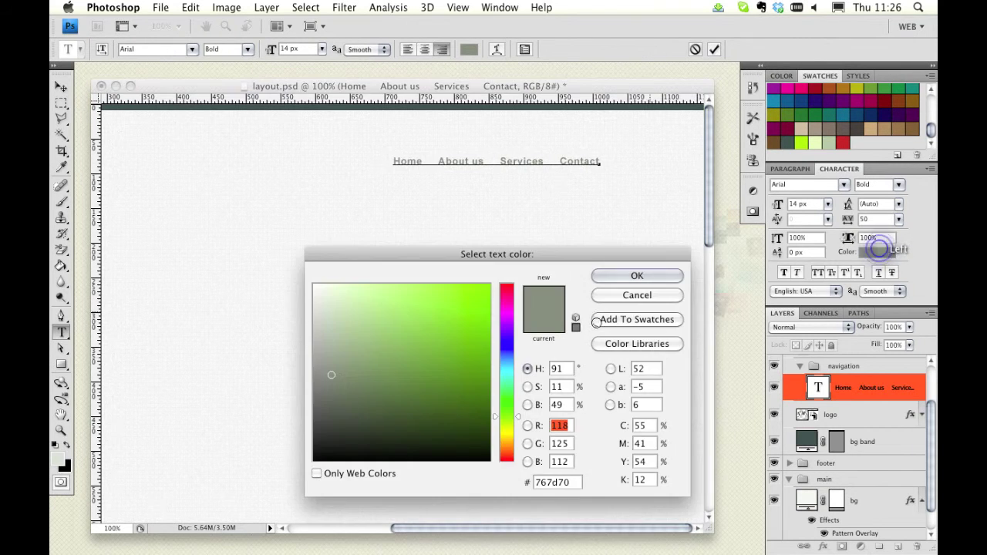
{"action": "left_click", "coordinate": [326, 415]}
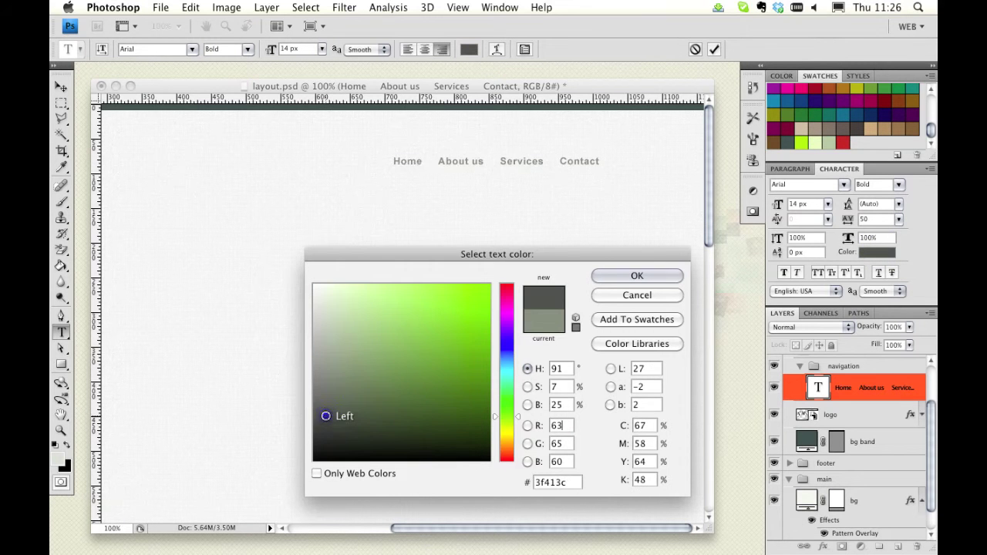
{"action": "left_click", "coordinate": [787, 142]}
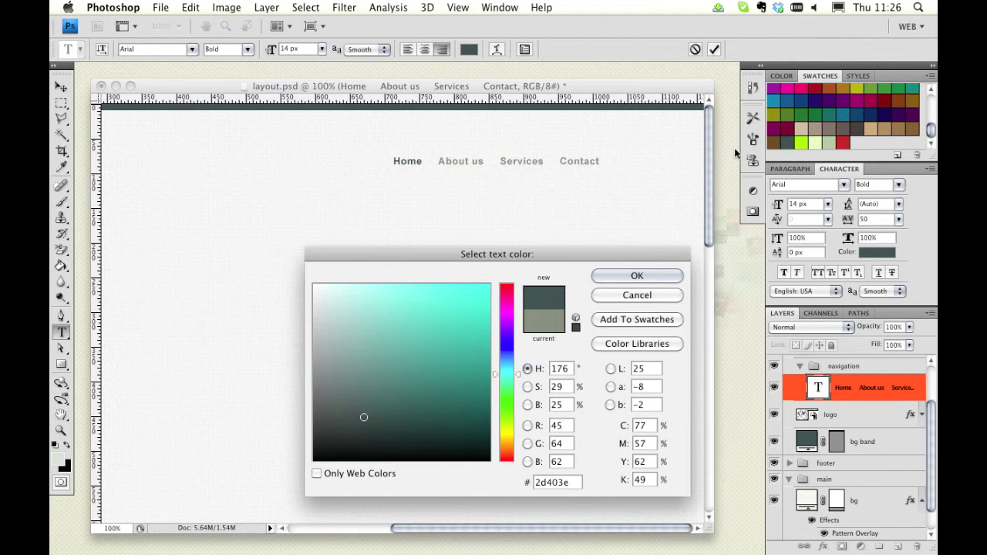
{"action": "left_click", "coordinate": [634, 275]}
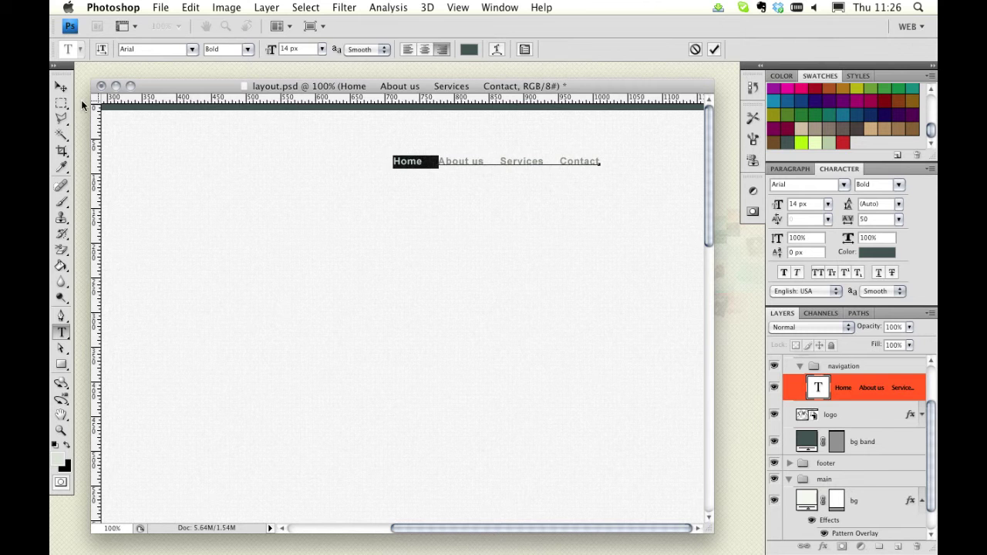
{"action": "left_click", "coordinate": [61, 87]}
{"action": "scroll", "coordinate": [278, 212], "scroll_direction": "left", "scroll_amount": 5}
{"action": "scroll", "coordinate": [289, 215], "scroll_direction": "right", "scroll_amount": 5}
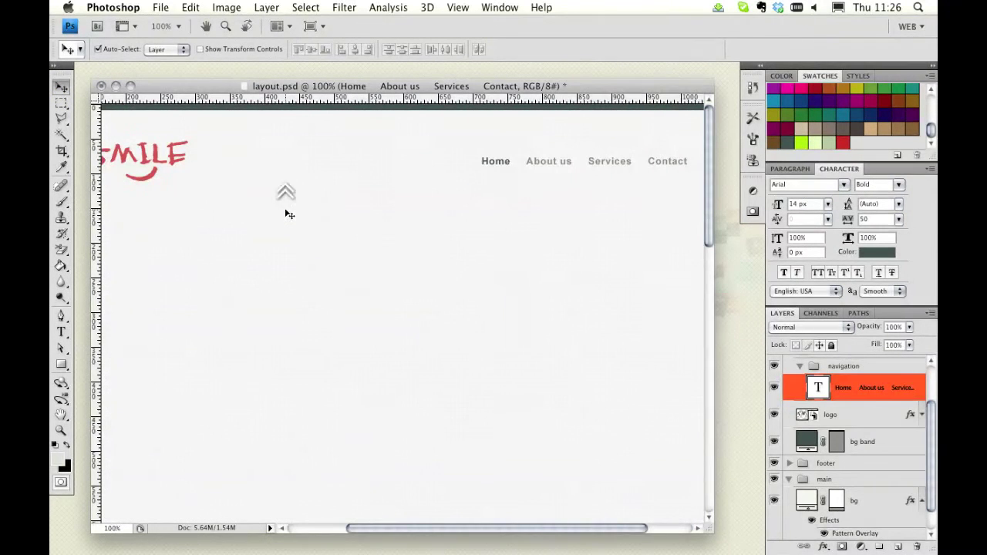
Duplicate the bg band layer, name the copy 'hover state', and move it into the navigation group.
{"action": "scroll", "coordinate": [289, 214], "scroll_direction": "right", "scroll_amount": 3}
{"action": "scroll", "coordinate": [289, 214], "scroll_direction": "right", "scroll_amount": 1}
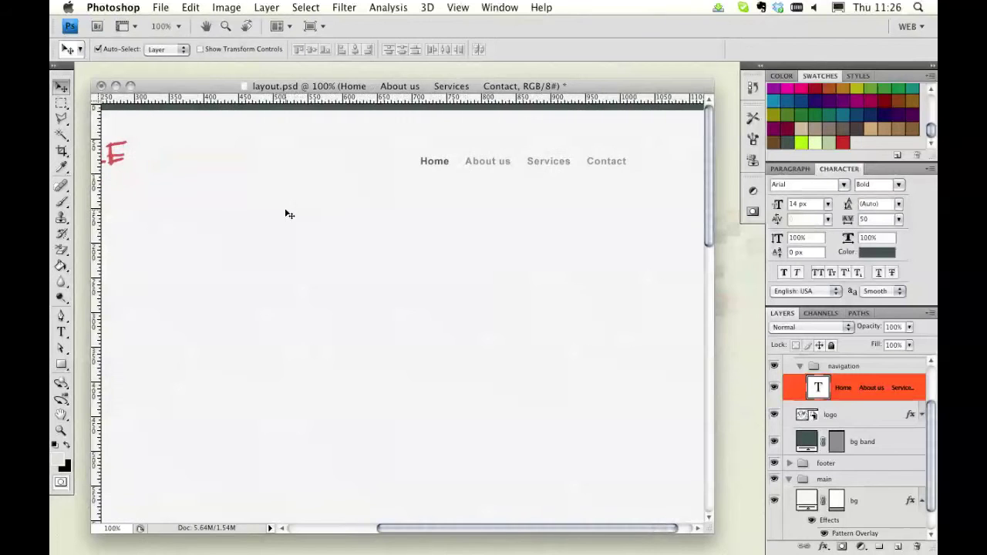
{"action": "left_click", "coordinate": [402, 112]}
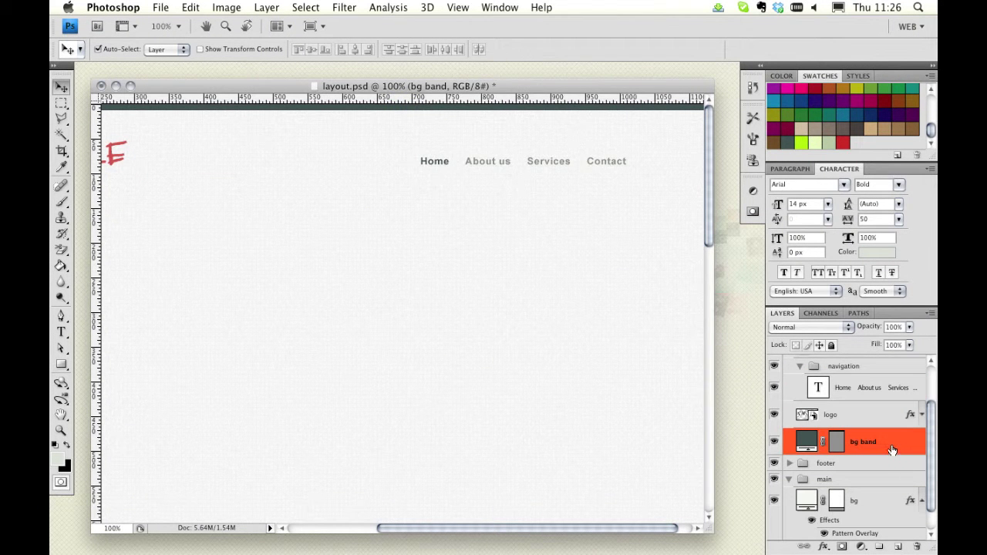
{"action": "left_click_drag", "start_coordinate": [892, 453], "coordinate": [898, 549]}
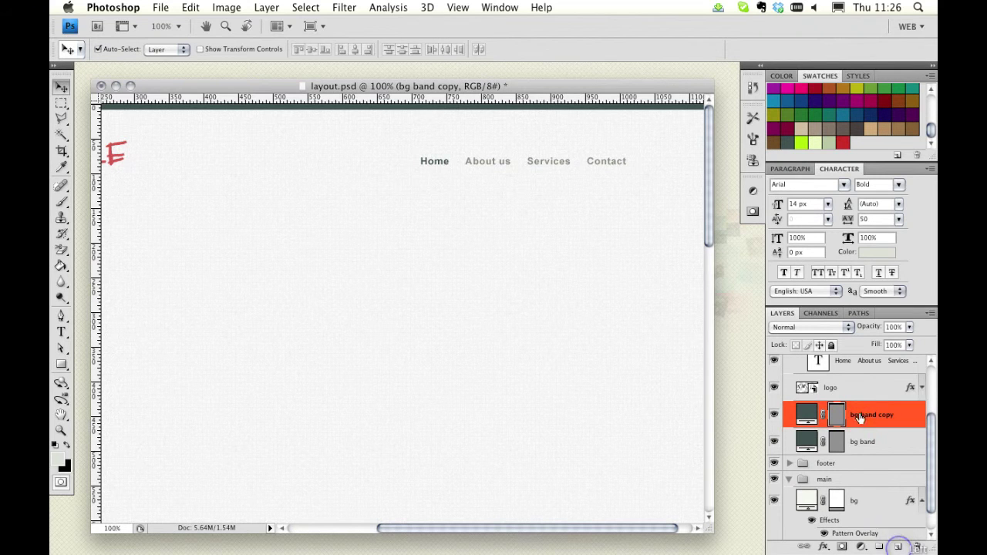
{"action": "double_click", "coordinate": [863, 414]}
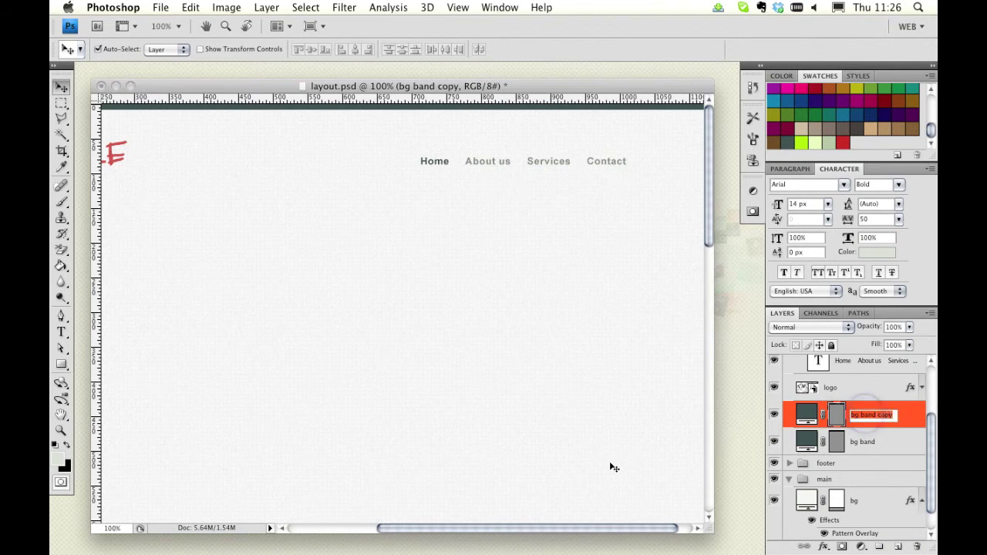
{"action": "type", "text": "hover st"}
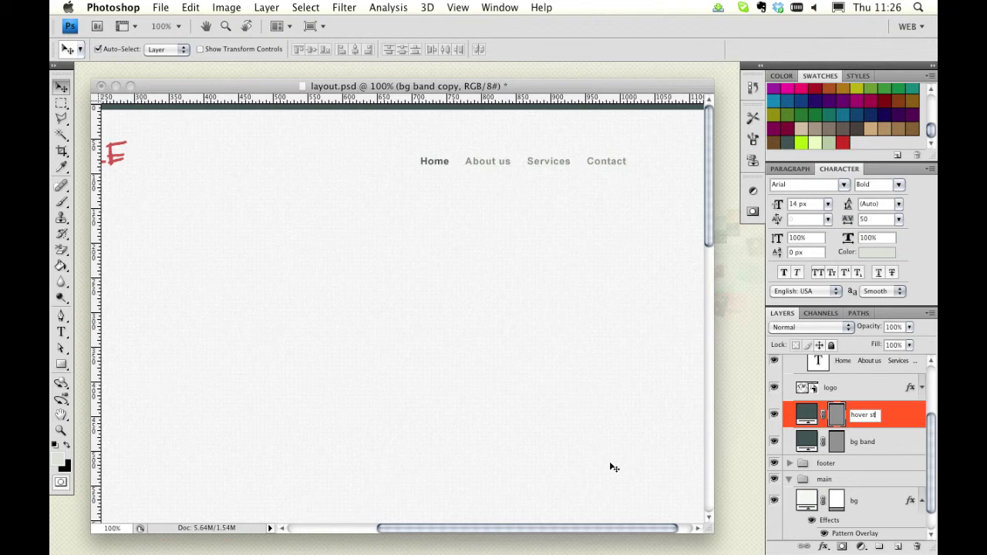
{"action": "type", "text": "ate"}
{"action": "key", "text": "Return"}
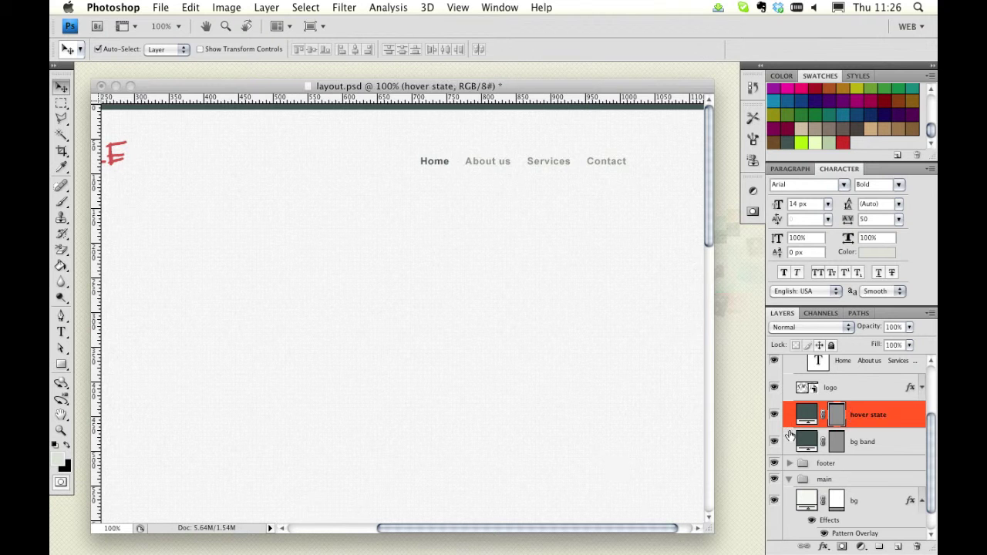
{"action": "scroll", "coordinate": [852, 421], "scroll_direction": "up", "scroll_amount": 3}
{"action": "left_click_drag", "start_coordinate": [902, 465], "coordinate": [897, 406]}
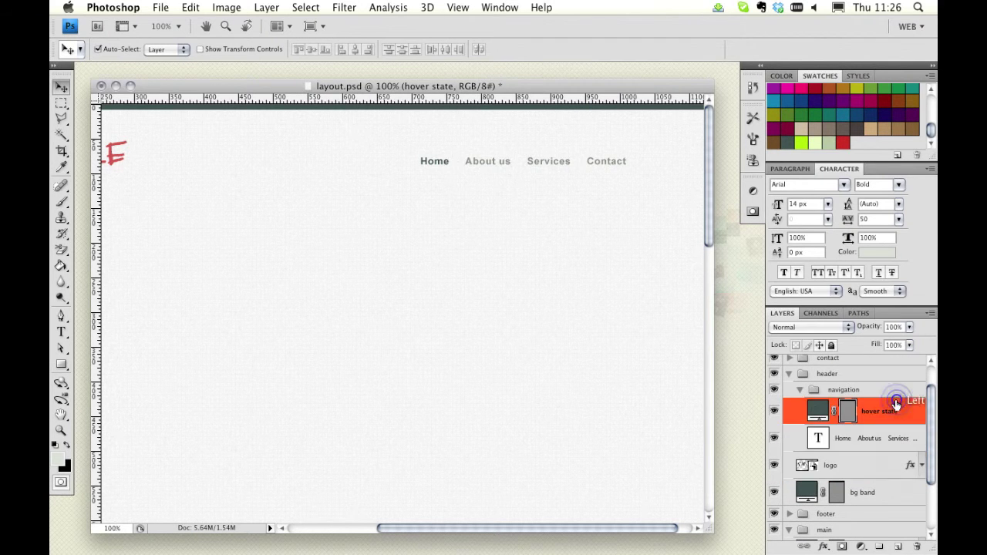
Transform the hover state band into a narrow strip above the Home link.
{"action": "left_click", "coordinate": [61, 431]}
{"action": "left_click", "coordinate": [460, 244], "text": "alt"}
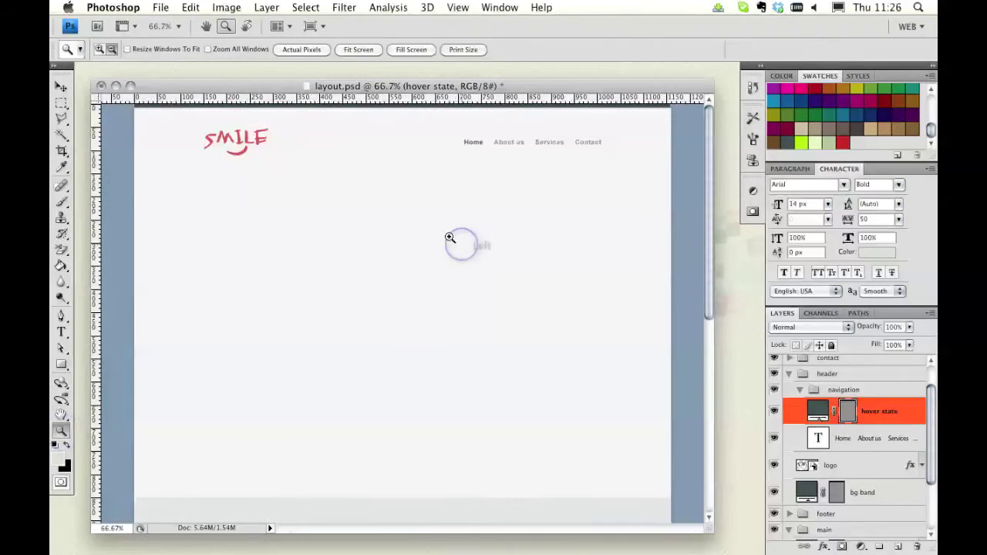
{"action": "left_click", "coordinate": [62, 87]}
{"action": "key", "text": "super+t"}
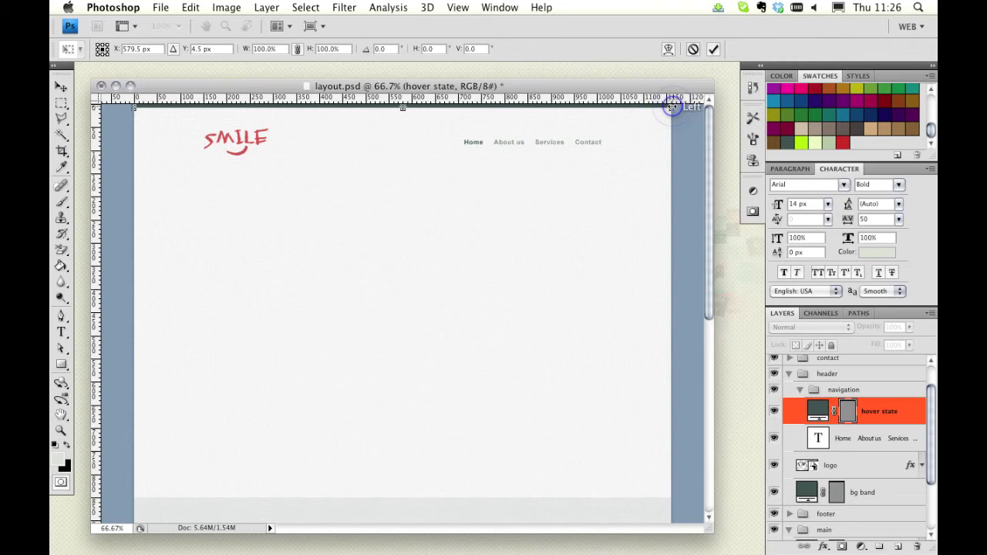
{"action": "left_click_drag", "start_coordinate": [672, 107], "coordinate": [483, 119]}
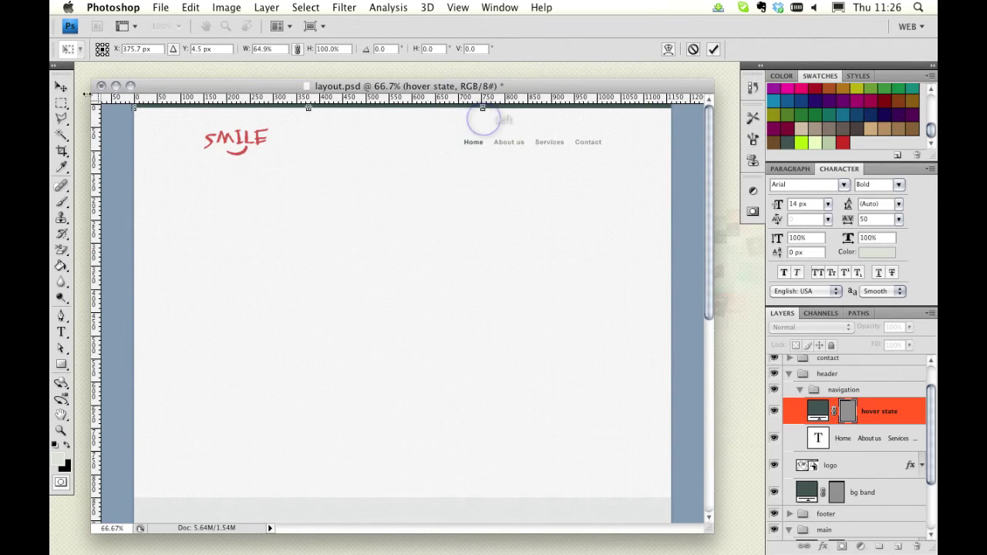
{"action": "left_click_drag", "start_coordinate": [134, 107], "coordinate": [464, 105]}
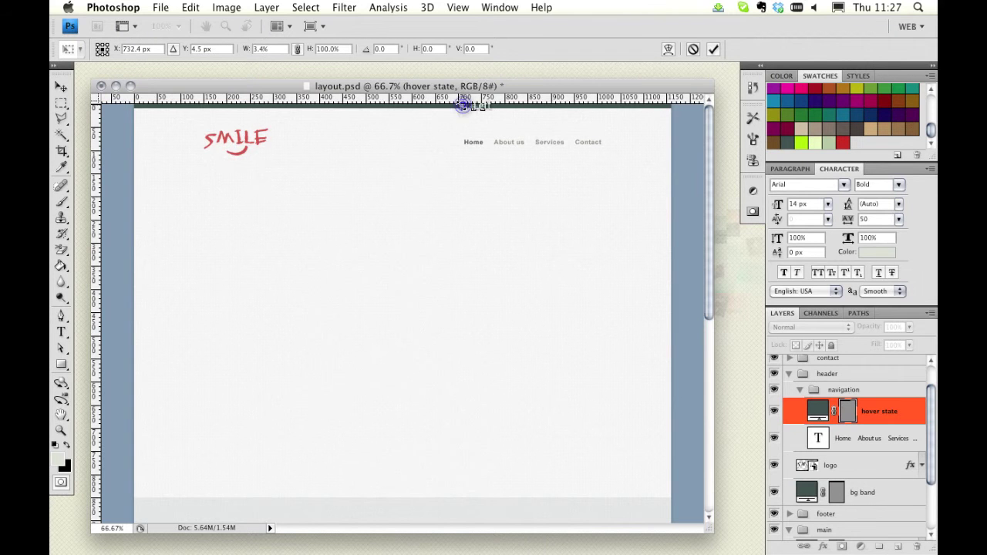
{"action": "left_click", "coordinate": [60, 85]}
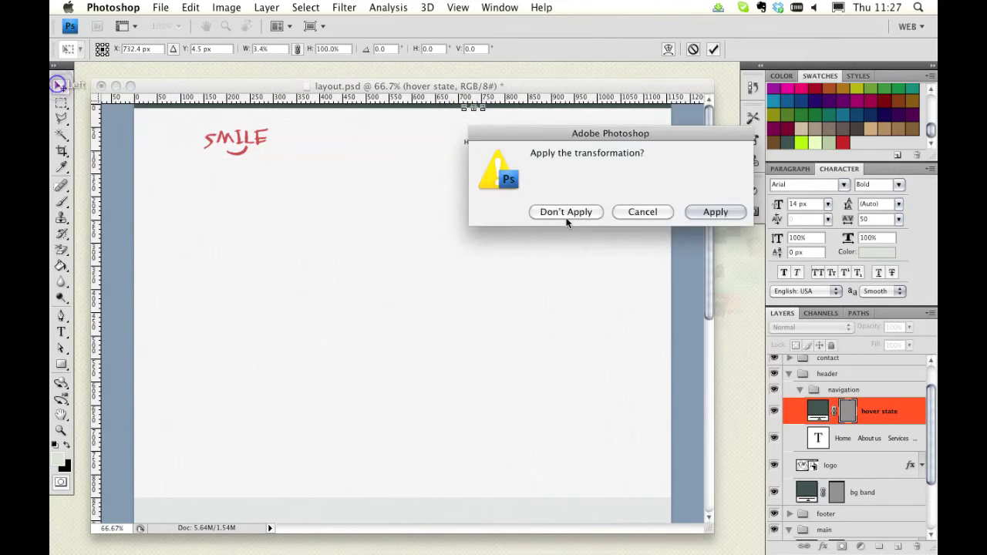
{"action": "left_click", "coordinate": [713, 214]}
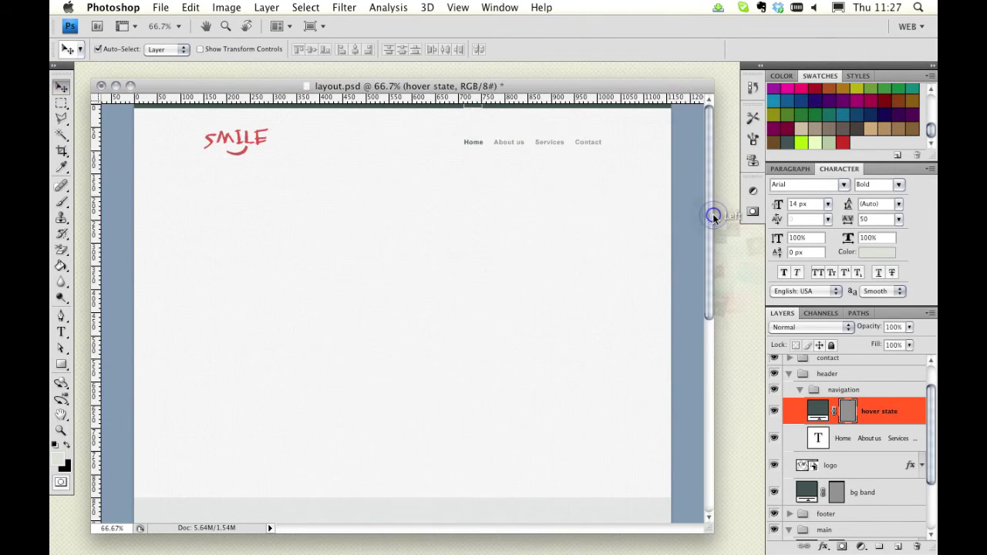
Fill the hover state strip with pale sage green acbd9d.
{"action": "double_click", "coordinate": [817, 411]}
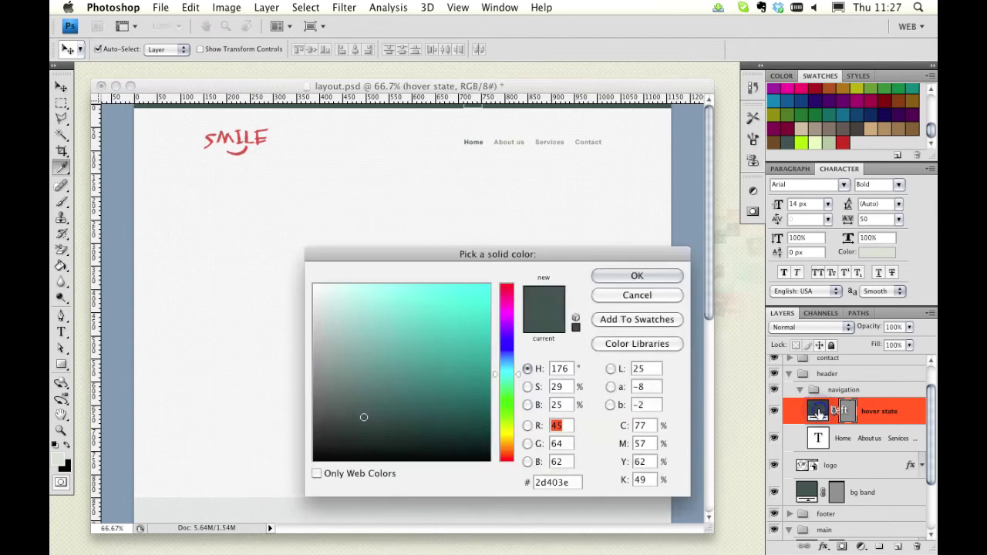
{"action": "left_click", "coordinate": [829, 143]}
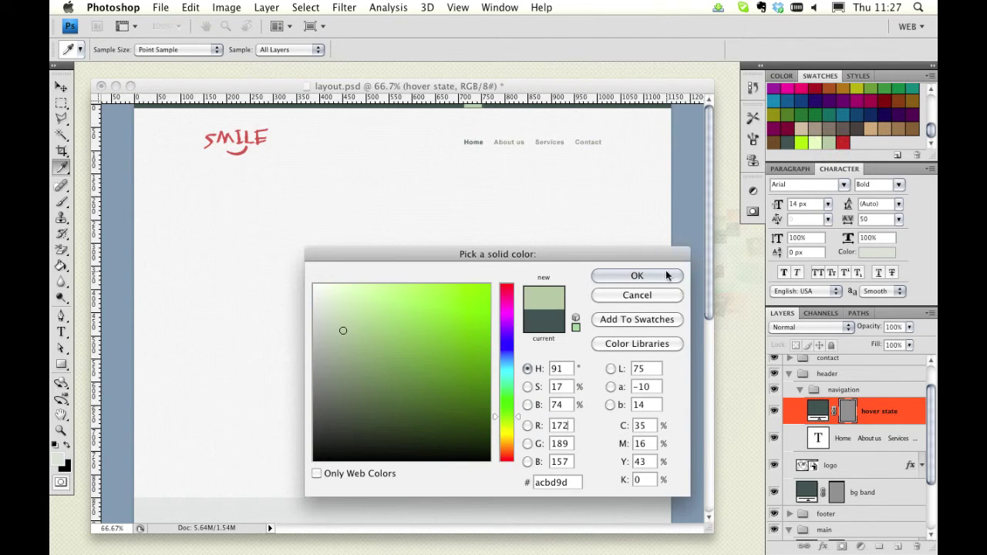
{"action": "left_click", "coordinate": [617, 275]}
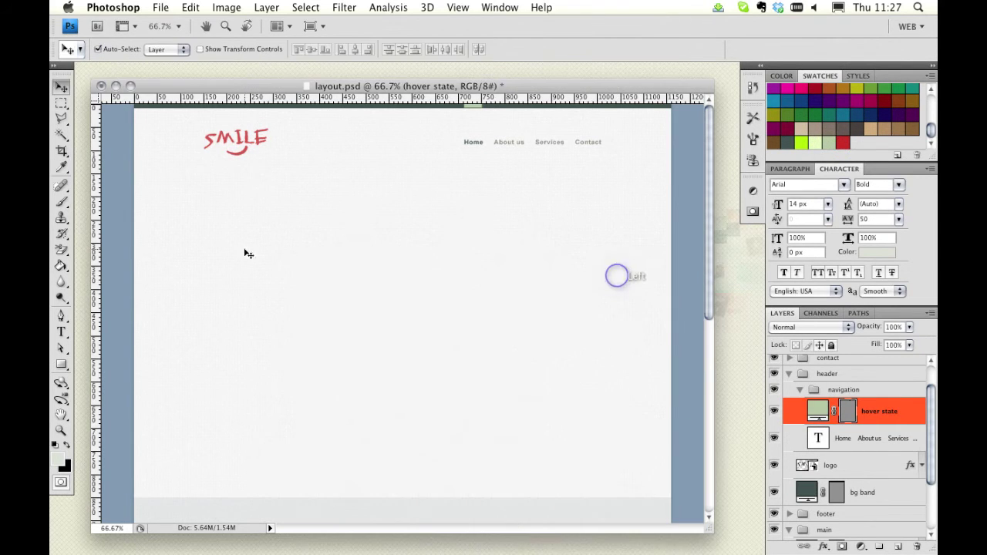
At 100% zoom, extend the hover bar slightly left to span Home, then reselect the navigation text layer.
{"action": "double_click", "coordinate": [61, 430]}
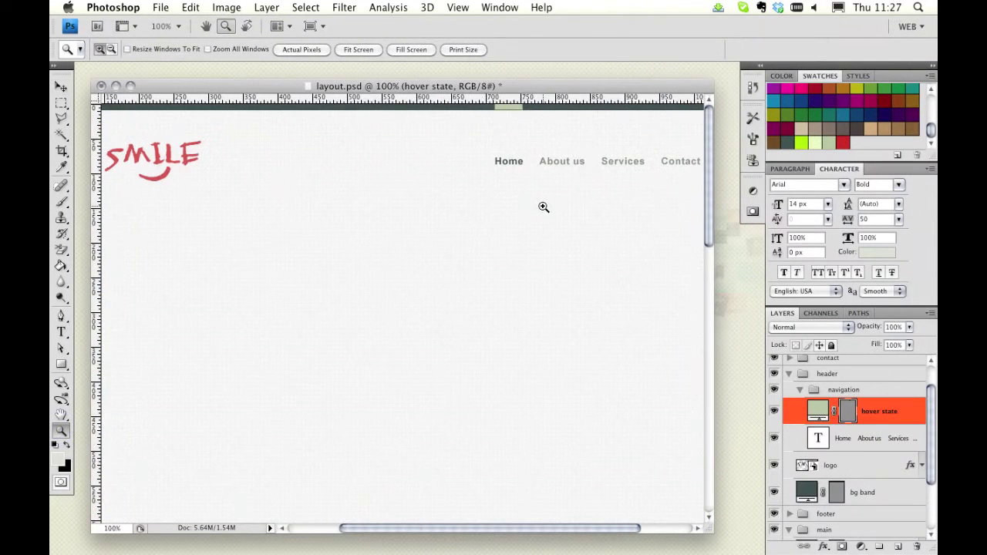
{"action": "left_click", "coordinate": [61, 86]}
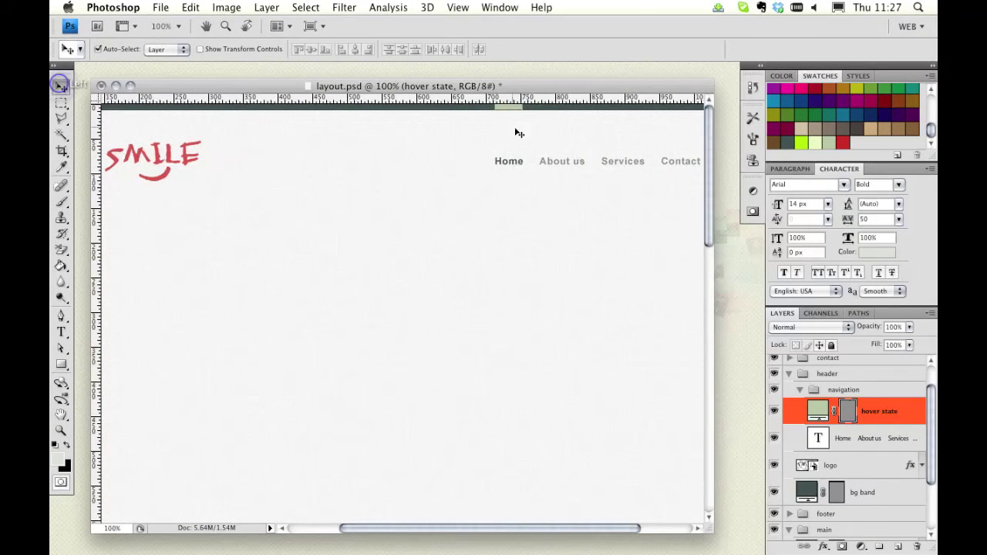
{"action": "key", "text": "ctrl+t"}
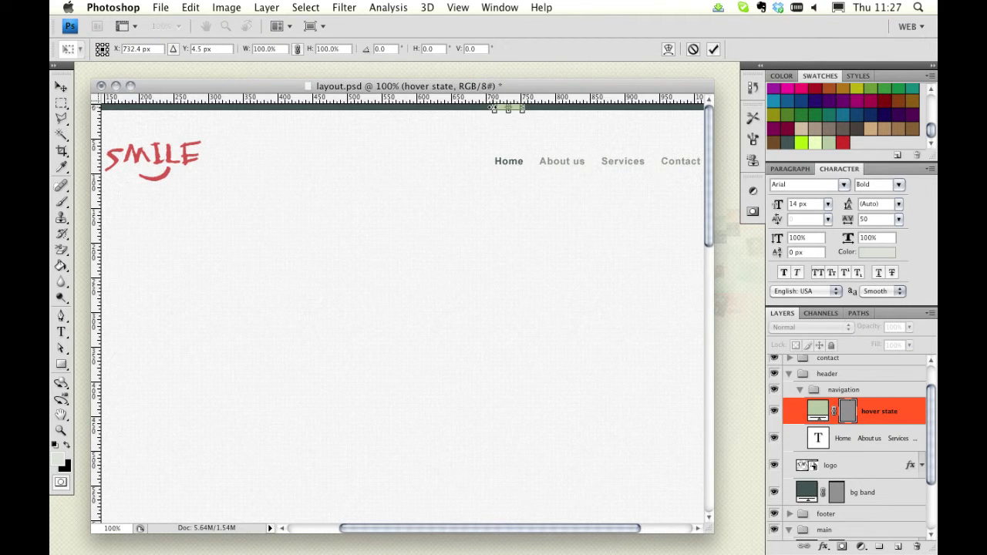
{"action": "left_click_drag", "start_coordinate": [492, 109], "coordinate": [489, 109]}
{"action": "double_click", "coordinate": [520, 110]}
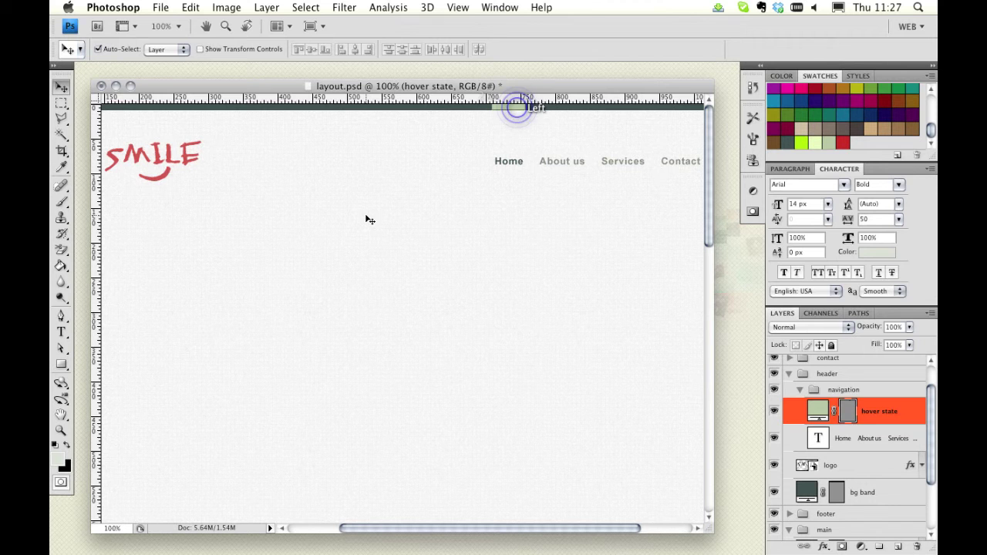
{"action": "left_click", "coordinate": [840, 438]}
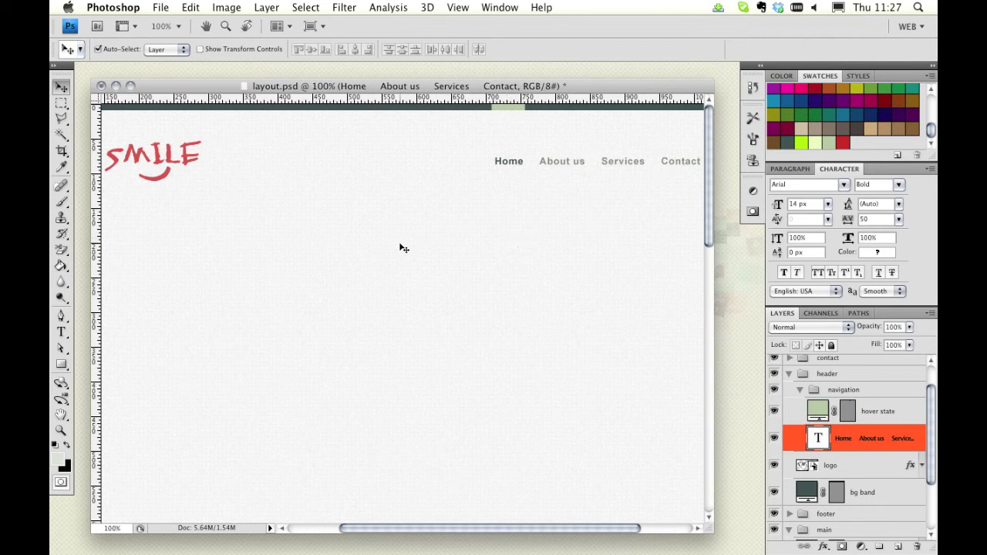
{"action": "scroll", "coordinate": [404, 247], "scroll_direction": "right", "scroll_amount": 5}
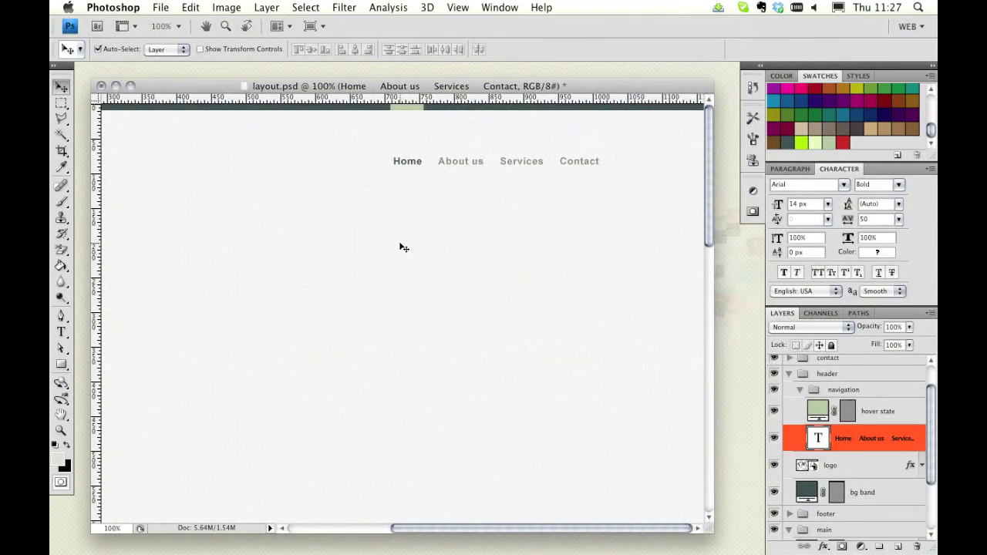
{"action": "scroll", "coordinate": [404, 248], "scroll_direction": "left", "scroll_amount": 3}
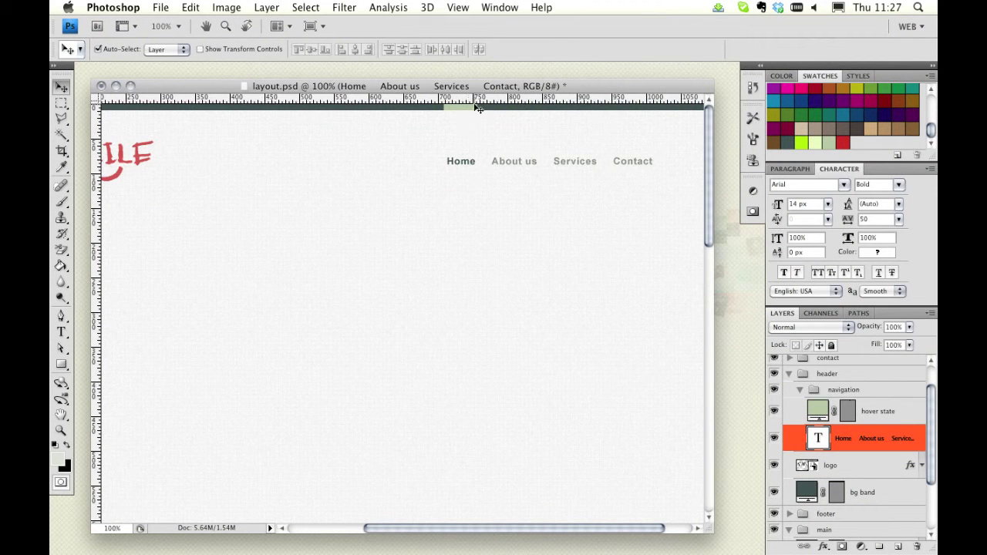
{"action": "scroll", "coordinate": [390, 184], "scroll_direction": "left", "scroll_amount": 3}
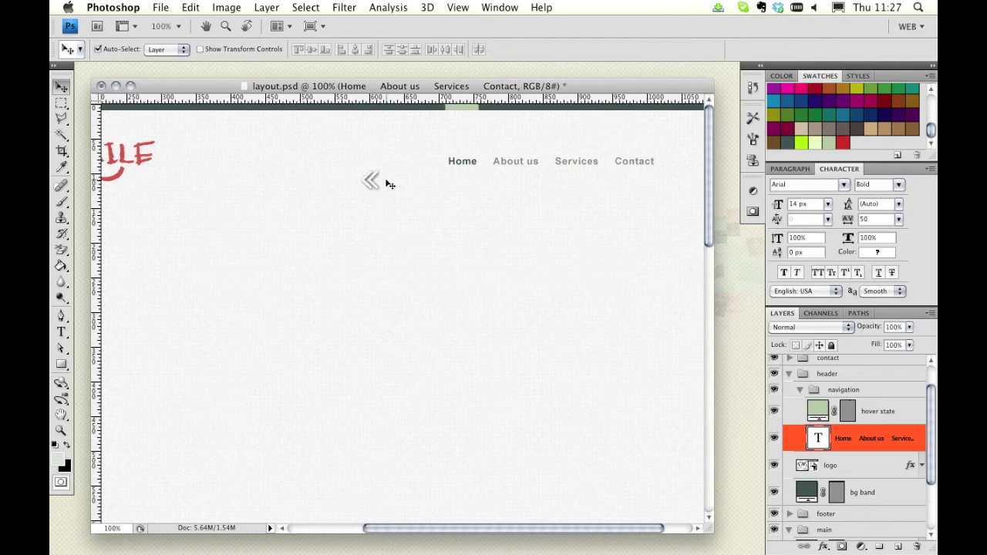
{"action": "scroll", "coordinate": [389, 184], "scroll_direction": "right", "scroll_amount": 3}
{"action": "scroll", "coordinate": [389, 184], "scroll_direction": "left", "scroll_amount": 2}
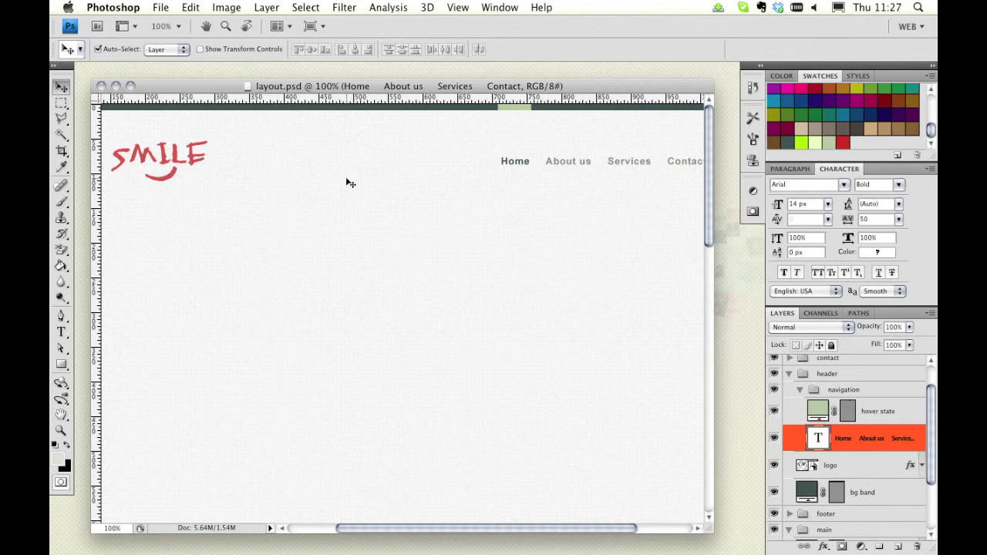
{"action": "scroll", "coordinate": [331, 185], "scroll_direction": "right", "scroll_amount": 4}
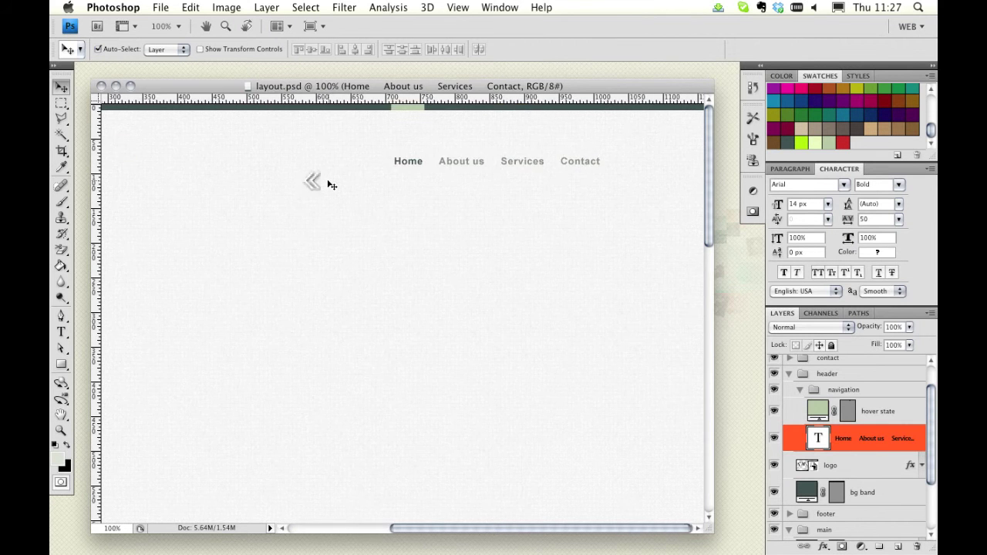
{"action": "scroll", "coordinate": [331, 185], "scroll_direction": "left", "scroll_amount": 8}
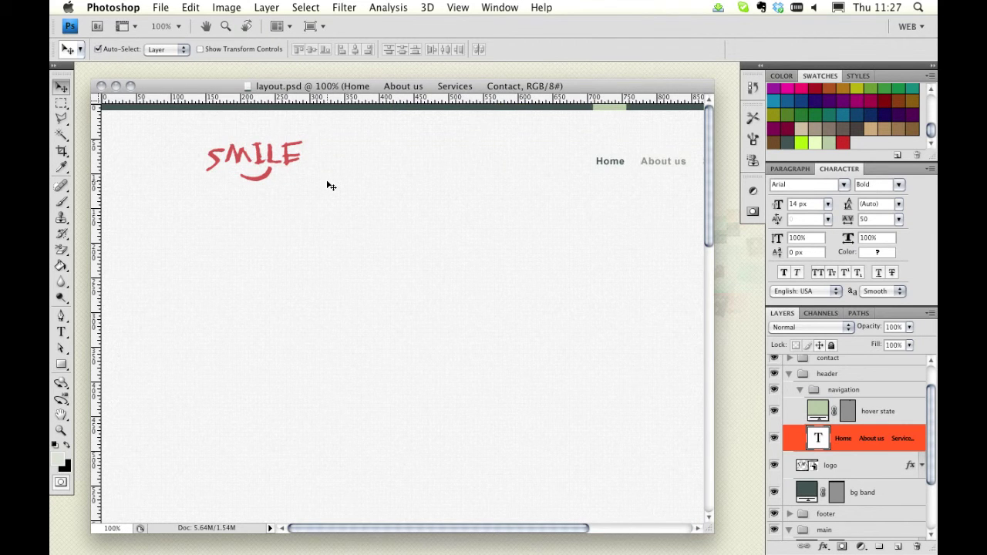
Minimize the layout.psd window to reveal the tuts+ premium document behind it.
{"action": "left_click", "coordinate": [116, 87]}
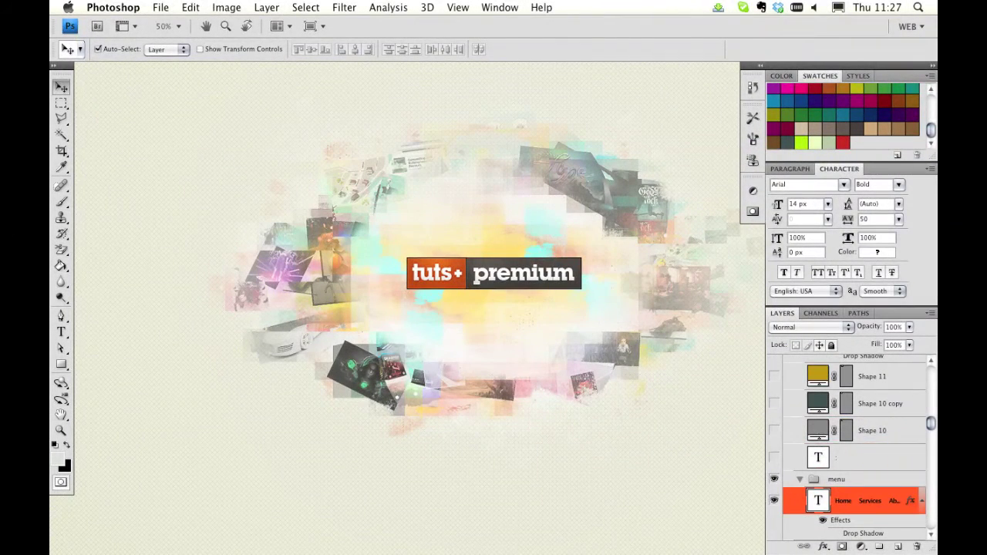